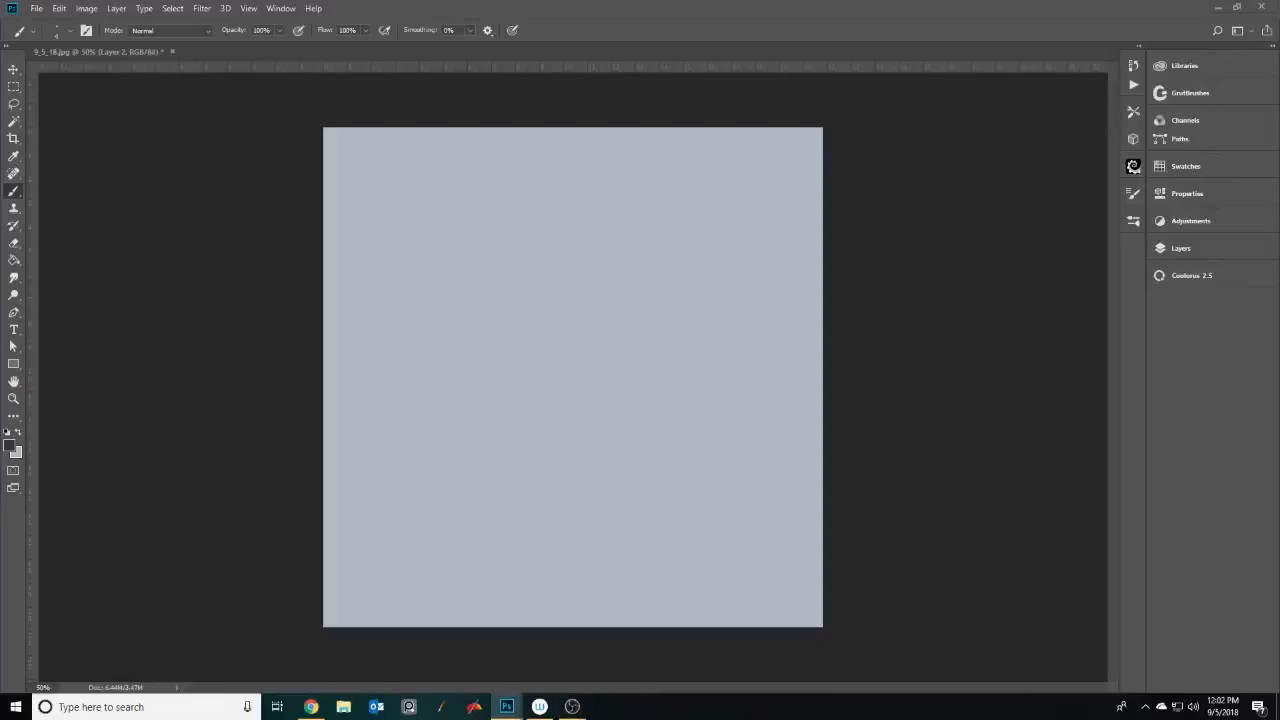
Pencil-sketch the smiling girl's head, torso and outstretched arms on a new layer
{"action": "left_click_drag", "start_coordinate": [688, 208], "coordinate": [705, 224]}
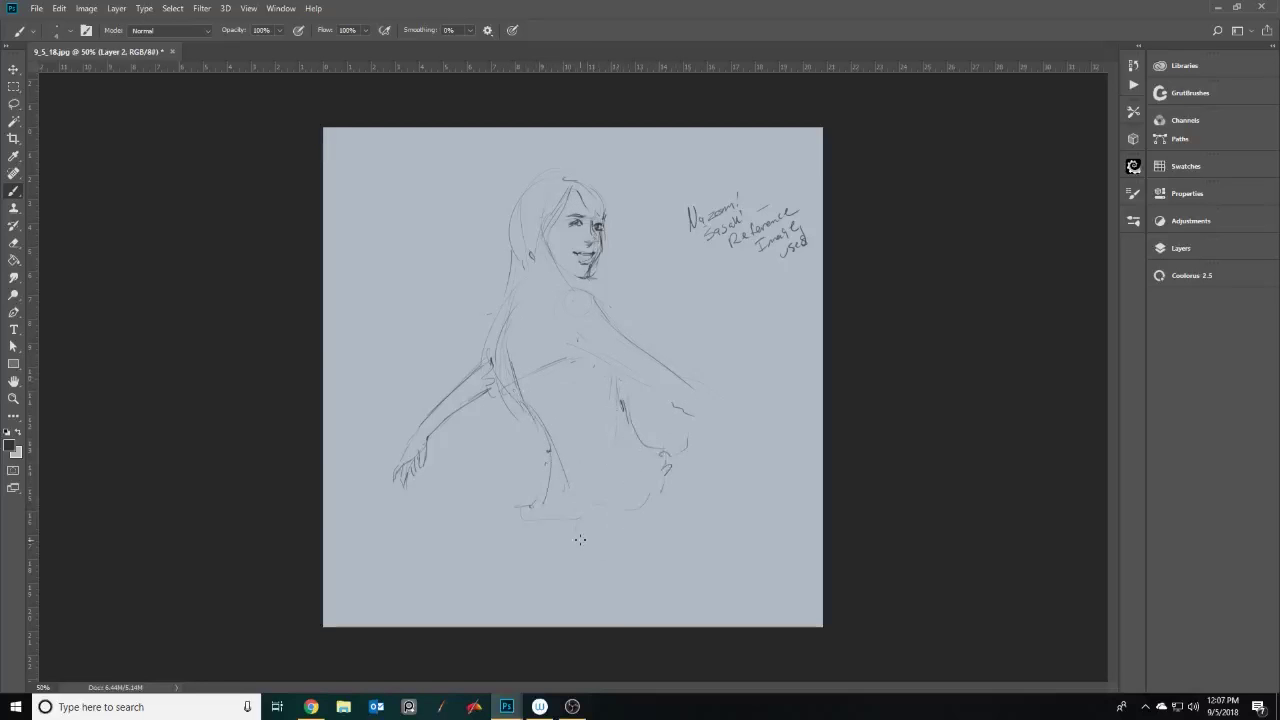
Darken and extend the hip line, curve the body's side, and sketch the right forearm and hand
{"action": "left_click_drag", "start_coordinate": [682, 476], "coordinate": [660, 506]}
{"action": "left_click_drag", "start_coordinate": [676, 496], "coordinate": [795, 558]}
{"action": "left_click_drag", "start_coordinate": [620, 400], "coordinate": [716, 452]}
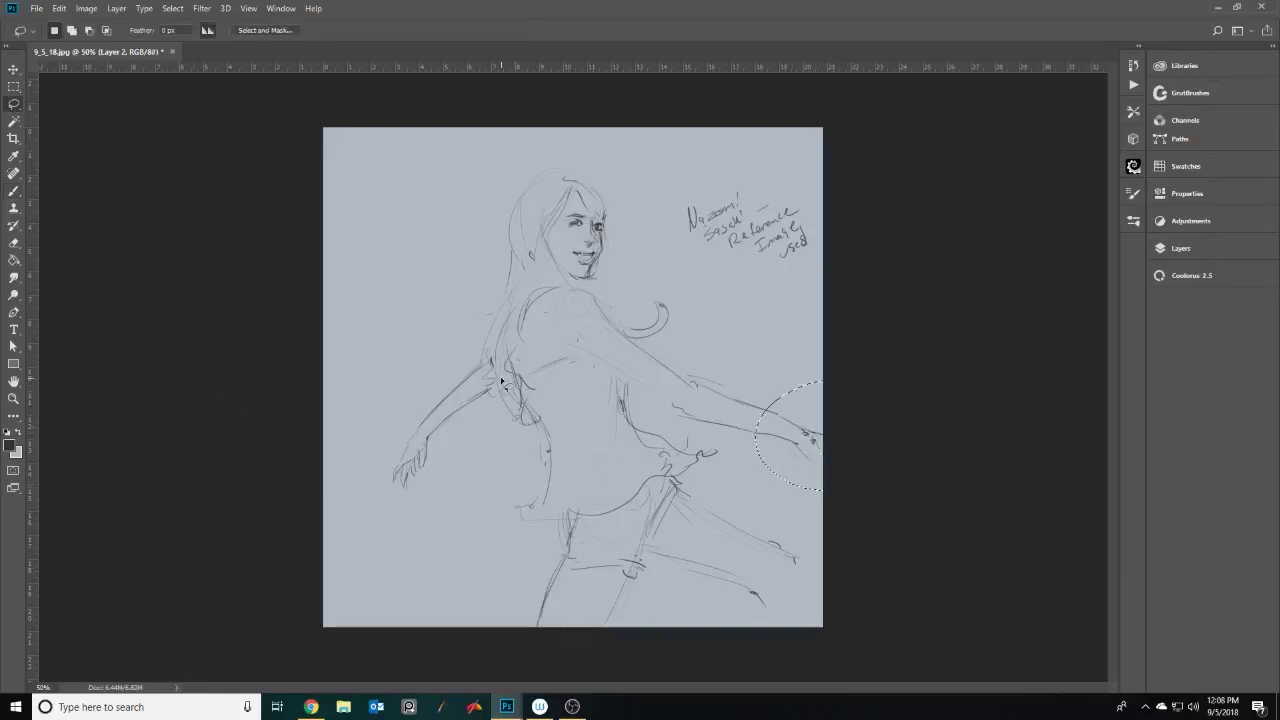
{"action": "left_click_drag", "start_coordinate": [755, 436], "coordinate": [818, 432]}
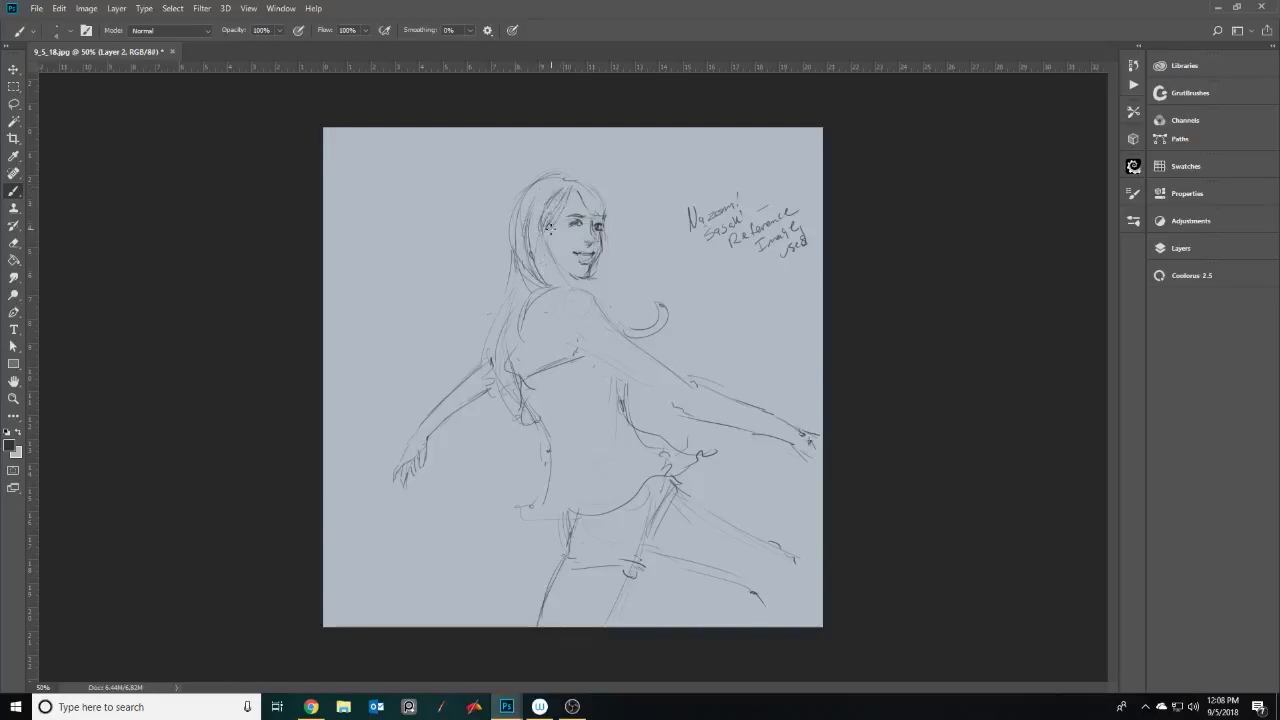
Rotate and shift the selected lower body and legs into a better pose
{"action": "key", "text": "ctrl+t"}
{"action": "left_click_drag", "start_coordinate": [820, 640], "coordinate": [843, 628]}
{"action": "left_click_drag", "start_coordinate": [650, 520], "coordinate": [699, 542]}
{"action": "key", "text": "Return"}
Draw the left hip, right waist curve, belt line, lower left leg, right thigh and knee
{"action": "left_click_drag", "start_coordinate": [546, 465], "coordinate": [540, 530]}
{"action": "left_click_drag", "start_coordinate": [650, 495], "coordinate": [708, 470]}
{"action": "left_click_drag", "start_coordinate": [555, 526], "coordinate": [640, 522]}
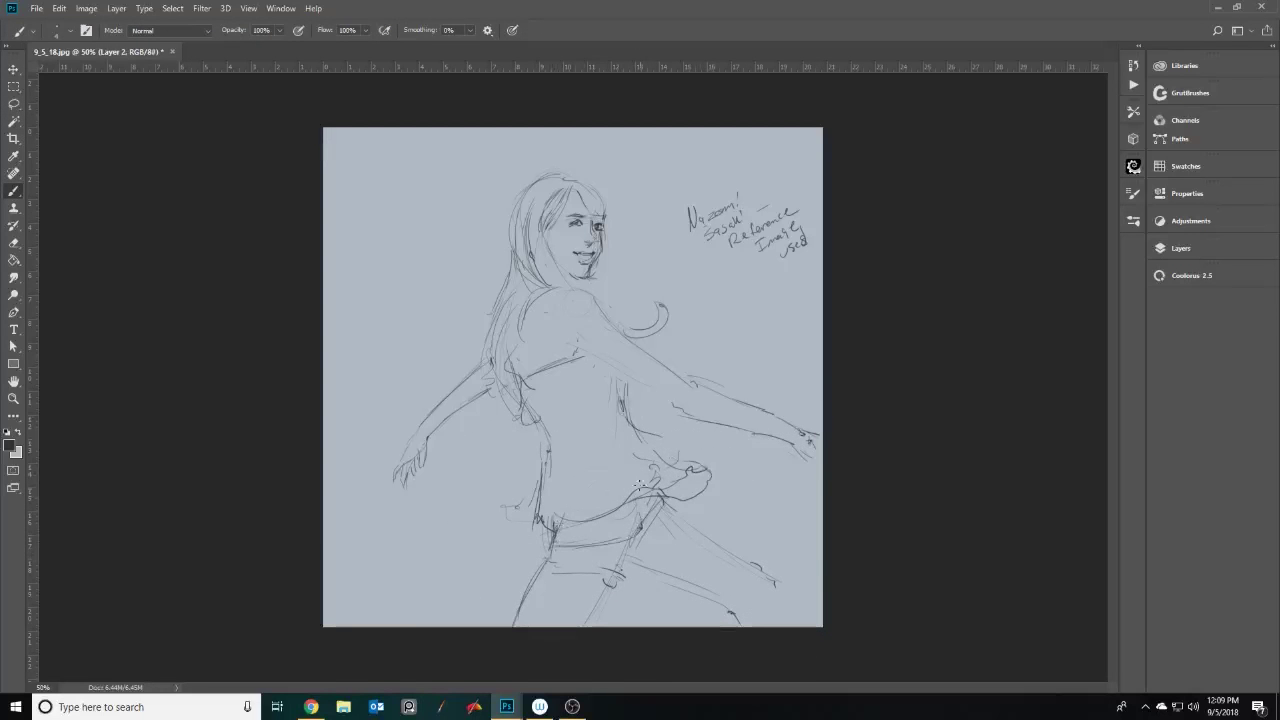
{"action": "left_click_drag", "start_coordinate": [537, 563], "coordinate": [515, 625]}
{"action": "left_click_drag", "start_coordinate": [680, 506], "coordinate": [630, 555]}
{"action": "left_click_drag", "start_coordinate": [730, 554], "coordinate": [760, 576]}
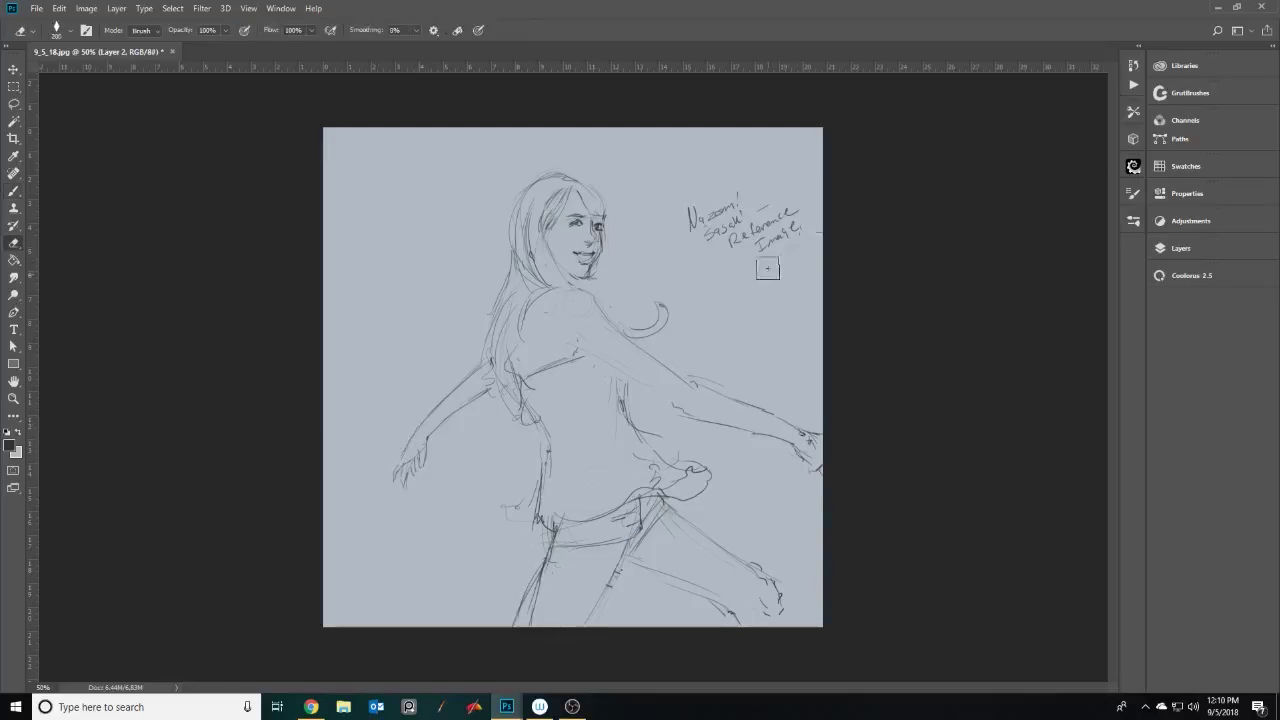
{"action": "left_click", "coordinate": [1180, 248]}
Block in broad vertical and horizontal grey background strokes
{"action": "left_click_drag", "start_coordinate": [706, 132], "coordinate": [710, 142]}
{"action": "left_click_drag", "start_coordinate": [635, 130], "coordinate": [645, 258]}
{"action": "left_click_drag", "start_coordinate": [428, 130], "coordinate": [440, 334]}
{"action": "left_click_drag", "start_coordinate": [473, 242], "coordinate": [475, 264]}
{"action": "left_click_drag", "start_coordinate": [358, 404], "coordinate": [432, 390]}
Paint dark brown vertical bars at the upper left and right of the backdrop
{"action": "left_click", "coordinate": [10, 446]}
{"action": "left_click", "coordinate": [975, 530]}
{"action": "left_click", "coordinate": [909, 429]}
{"action": "left_click", "coordinate": [1086, 328]}
{"action": "left_click", "coordinate": [1190, 275]}
{"action": "mouse_move", "coordinate": [690, 262]}
{"action": "left_mouse_down"}
{"action": "mouse_move", "coordinate": [703, 163]}
{"action": "mouse_move", "coordinate": [706, 205]}
{"action": "left_mouse_up"}
{"action": "key", "text": "ctrl+z"}
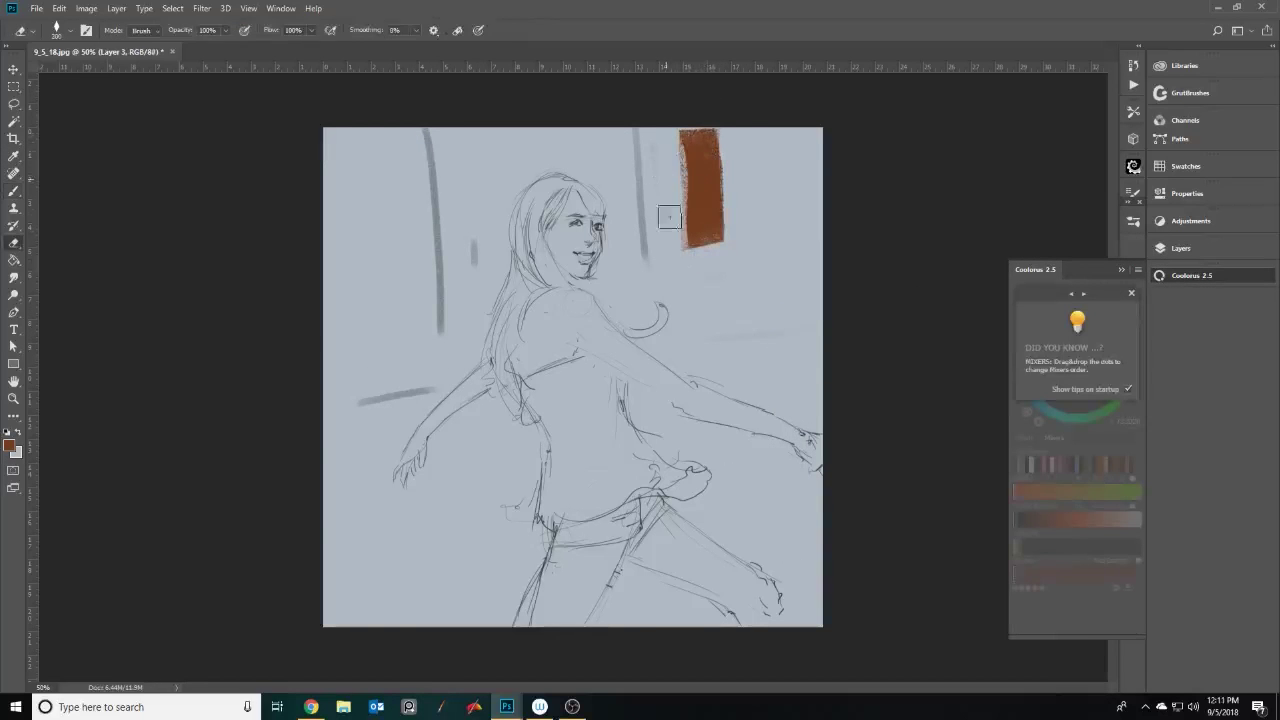
{"action": "left_click", "coordinate": [1089, 380]}
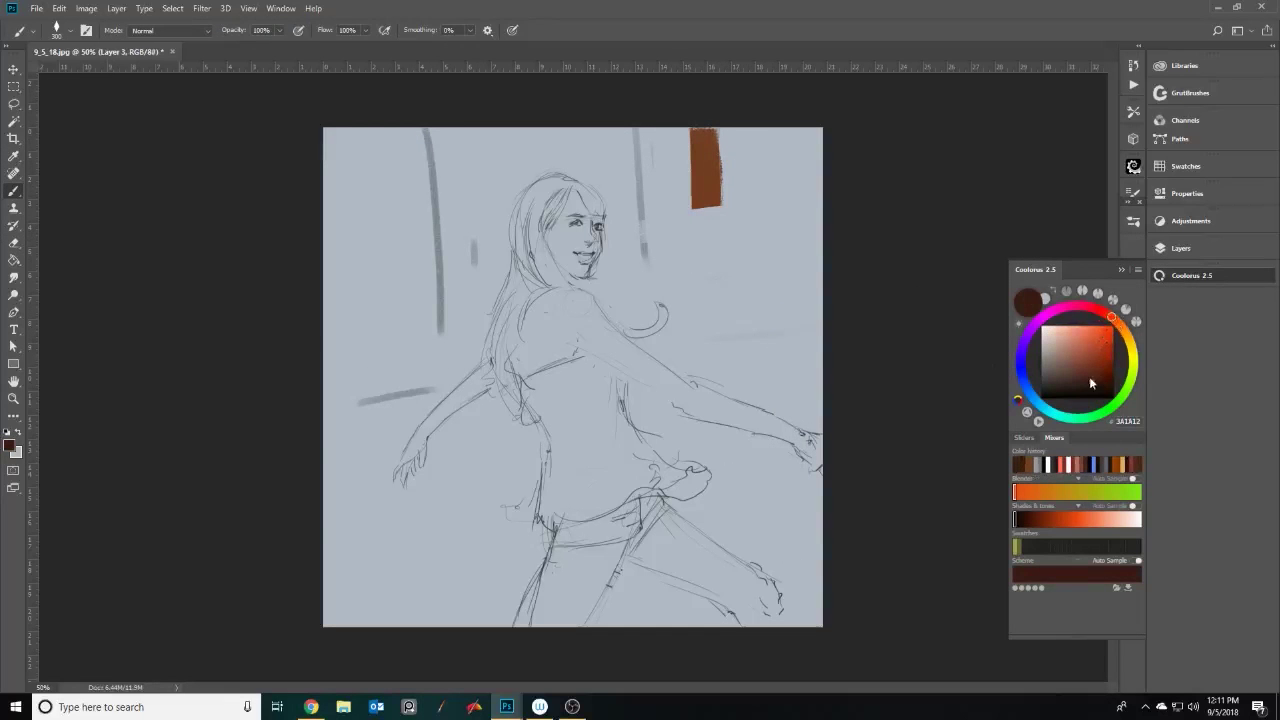
{"action": "left_click_drag", "start_coordinate": [749, 175], "coordinate": [749, 243]}
{"action": "left_click_drag", "start_coordinate": [382, 130], "coordinate": [395, 228]}
Paint a grey-mauve ground across the lower canvas and a dark navy doorway behind the figure
{"action": "key", "text": "b"}
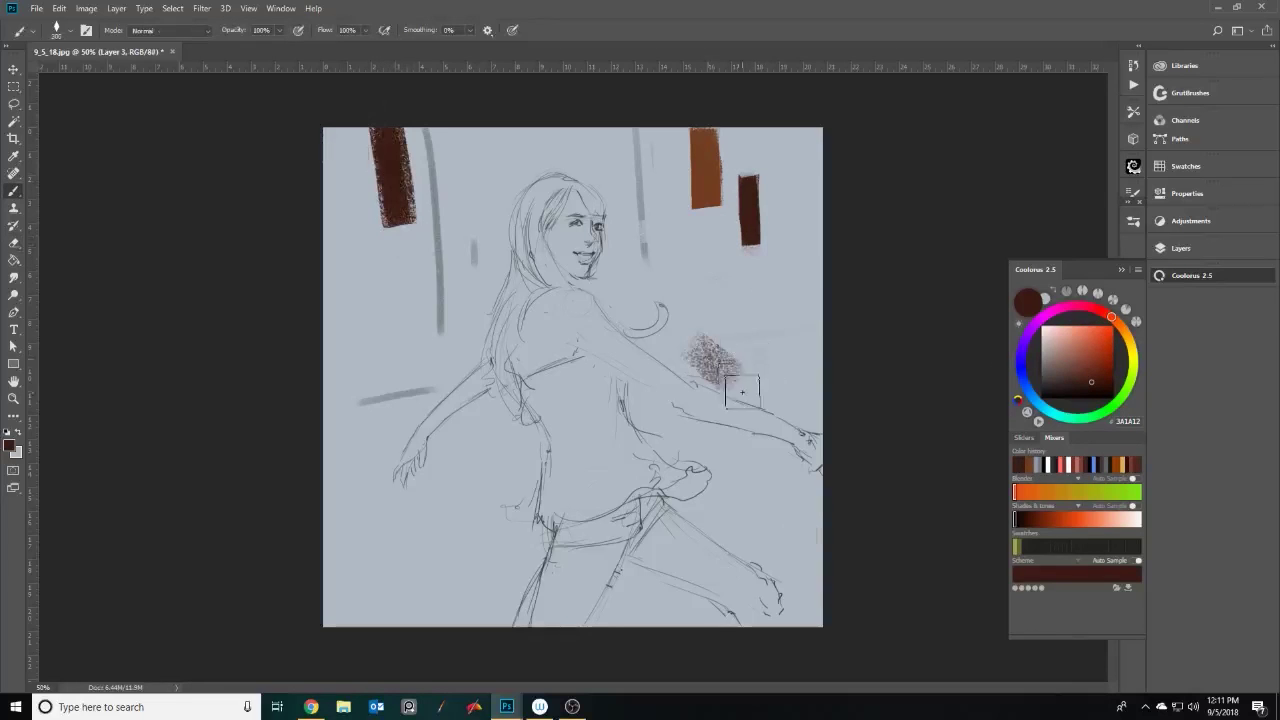
{"action": "left_click", "coordinate": [1047, 363]}
{"action": "left_click_drag", "start_coordinate": [700, 340], "coordinate": [800, 460]}
{"action": "left_click_drag", "start_coordinate": [330, 420], "coordinate": [540, 610]}
{"action": "left_click_drag", "start_coordinate": [480, 400], "coordinate": [713, 415]}
{"action": "left_click", "coordinate": [1033, 398]}
{"action": "left_click", "coordinate": [1089, 388]}
{"action": "mouse_move", "coordinate": [460, 280]}
{"action": "left_mouse_down"}
{"action": "mouse_move", "coordinate": [470, 350]}
{"action": "mouse_move", "coordinate": [543, 120]}
{"action": "mouse_move", "coordinate": [542, 322]}
{"action": "mouse_move", "coordinate": [486, 360]}
{"action": "left_mouse_up"}
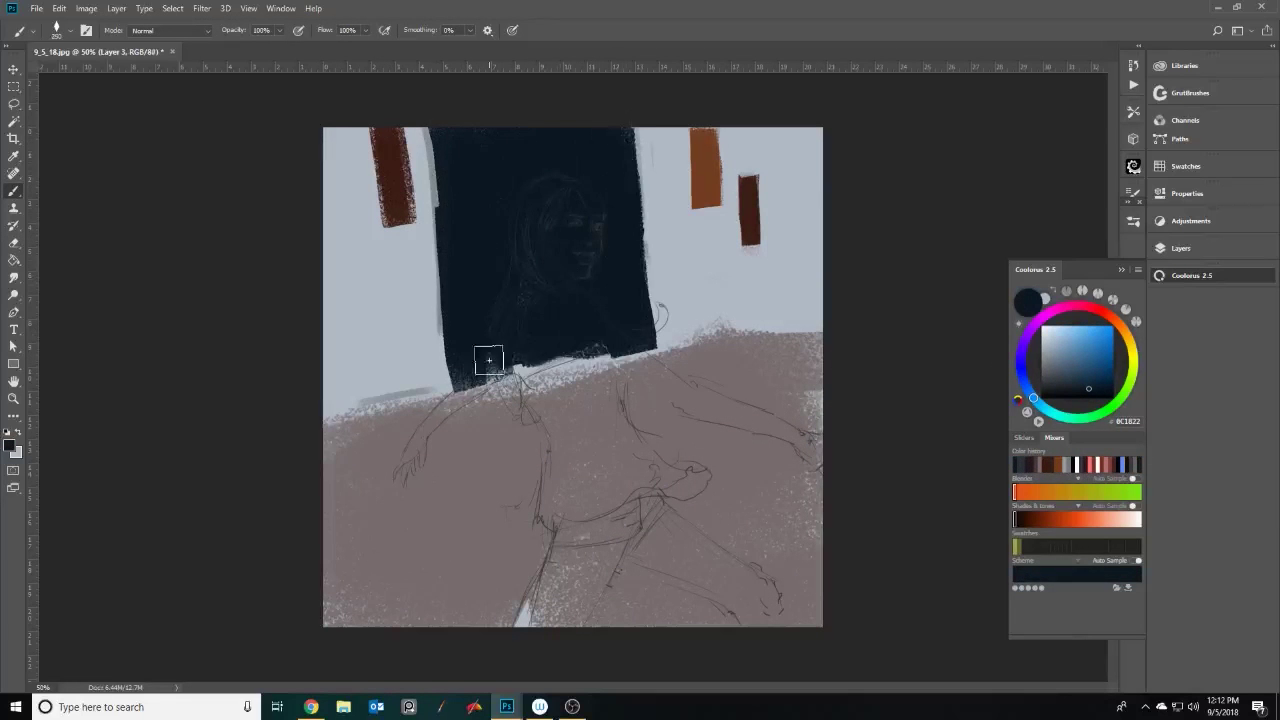
On a new layer, paint blue-grey walls at the upper right and left
{"action": "left_click", "coordinate": [1075, 365]}
{"action": "left_click", "coordinate": [1181, 248]}
{"action": "left_click", "coordinate": [1105, 449]}
{"action": "left_click_drag", "start_coordinate": [660, 140], "coordinate": [720, 340]}
{"action": "mouse_move", "coordinate": [760, 150]}
{"action": "left_mouse_down"}
{"action": "mouse_move", "coordinate": [354, 266]}
{"action": "mouse_move", "coordinate": [737, 234]}
{"action": "mouse_move", "coordinate": [460, 380]}
{"action": "mouse_move", "coordinate": [531, 543]}
{"action": "left_mouse_up"}
On Layer 3, paint dark-red patches at the lower left and lower right
{"action": "left_click", "coordinate": [1191, 275]}
{"action": "left_click", "coordinate": [1191, 275]}
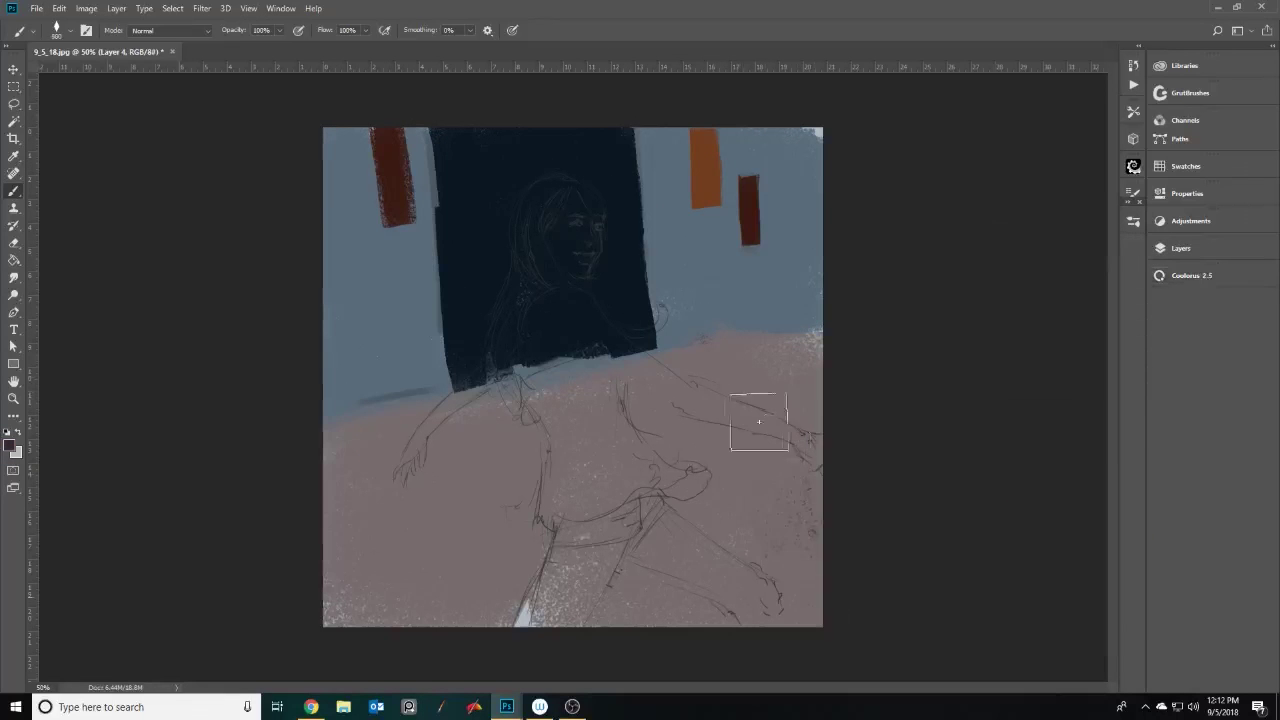
{"action": "left_click", "coordinate": [1181, 248]}
{"action": "left_click", "coordinate": [1047, 353]}
{"action": "left_click_drag", "start_coordinate": [760, 420], "coordinate": [800, 560]}
{"action": "left_click_drag", "start_coordinate": [450, 470], "coordinate": [460, 610]}
Merge the background layers and soften them with a Gaussian Blur
{"action": "left_click", "coordinate": [13, 277]}
{"action": "key", "text": "alt+t"}
{"action": "key", "text": "Escape"}
{"action": "key", "text": "ctrl+e"}
{"action": "left_click", "coordinate": [202, 8]}
{"action": "left_click", "coordinate": [399, 209]}
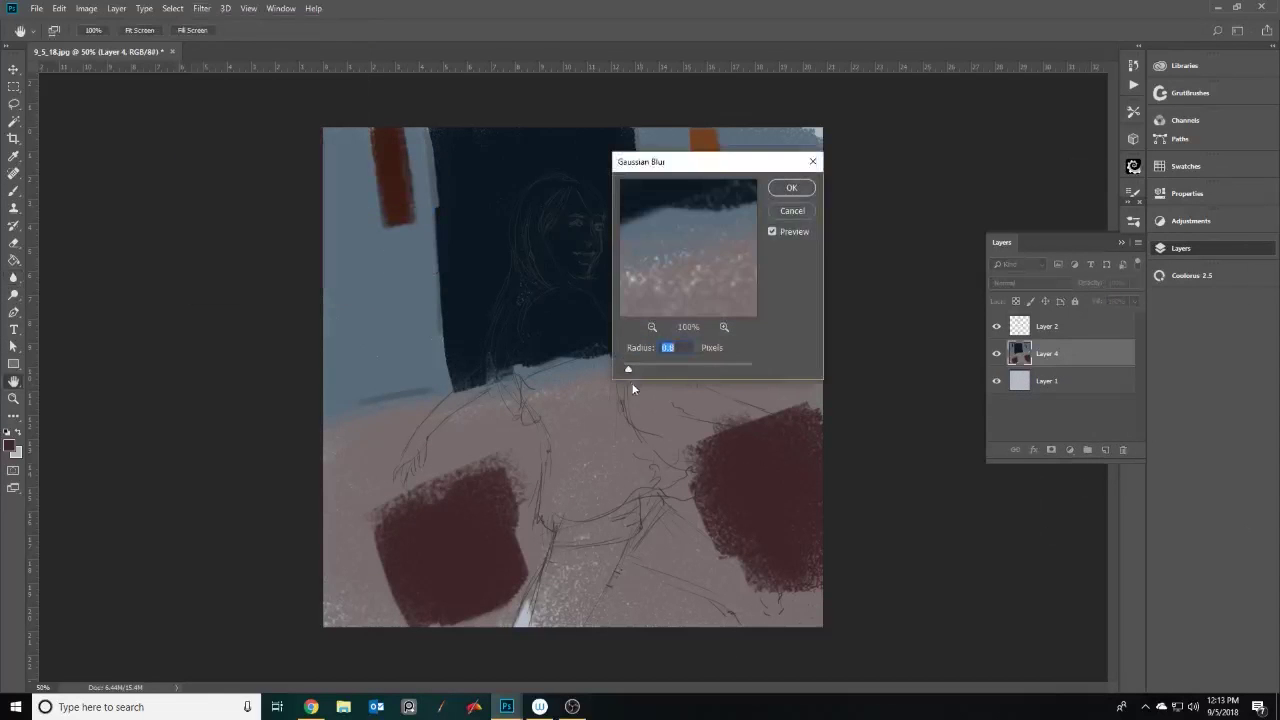
{"action": "key", "text": "Return"}
Add a new empty layer above Layer 4 and choose a peach skin tone
{"action": "key", "text": "b"}
{"action": "left_click", "coordinate": [1105, 449]}
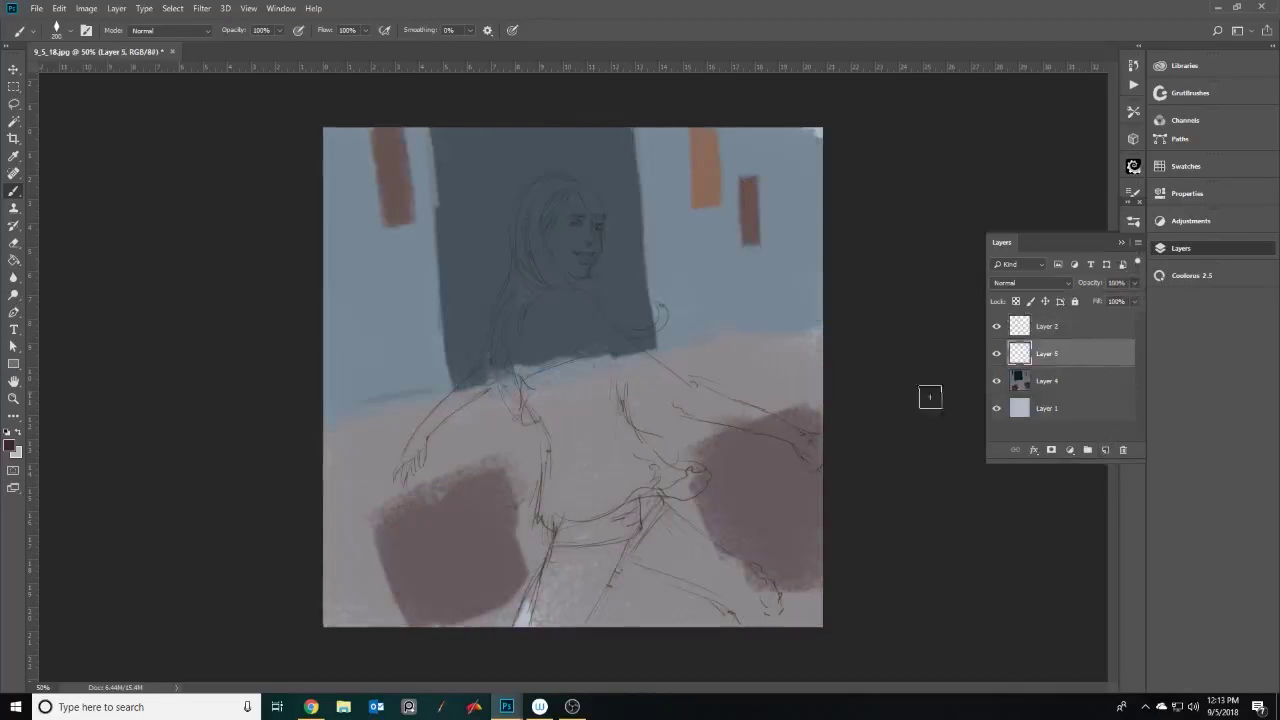
{"action": "left_click", "coordinate": [1191, 275]}
{"action": "left_click", "coordinate": [1073, 336]}
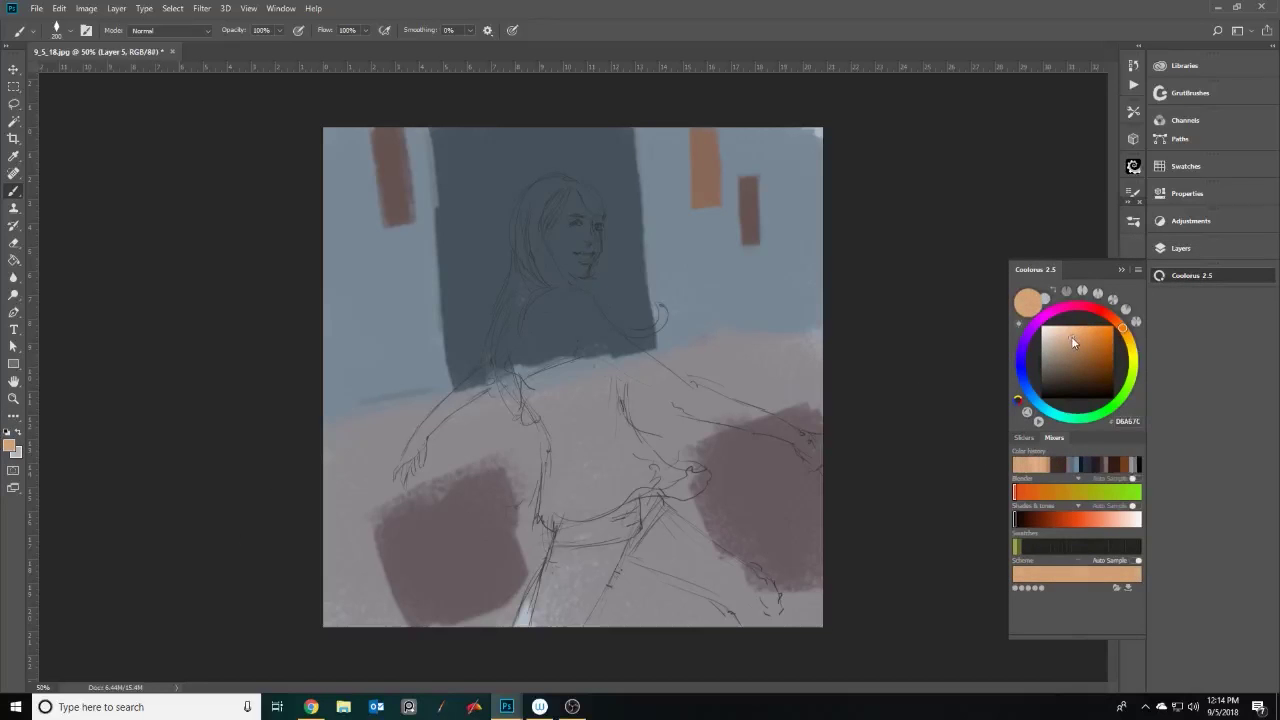
Test peach, rust and dark brown dabs, then paint skin over the face, shoulder and chest
{"action": "mouse_move", "coordinate": [722, 278]}
{"action": "left_mouse_down"}
{"action": "mouse_move", "coordinate": [740, 266]}
{"action": "mouse_move", "coordinate": [755, 305]}
{"action": "left_mouse_up"}
{"action": "left_click", "coordinate": [1091, 358]}
{"action": "left_click", "coordinate": [1100, 345]}
{"action": "left_click", "coordinate": [727, 294], "text": "alt"}
{"action": "mouse_move", "coordinate": [574, 196]}
{"action": "left_mouse_down"}
{"action": "mouse_move", "coordinate": [556, 266]}
{"action": "mouse_move", "coordinate": [592, 258]}
{"action": "left_mouse_up"}
{"action": "mouse_move", "coordinate": [560, 300]}
{"action": "left_mouse_down"}
{"action": "mouse_move", "coordinate": [530, 370]}
{"action": "mouse_move", "coordinate": [593, 308]}
{"action": "mouse_move", "coordinate": [680, 398]}
{"action": "mouse_move", "coordinate": [815, 458]}
{"action": "left_mouse_up"}
Paint both arms and both legs in skin tone with a larger brush
{"action": "left_click_drag", "start_coordinate": [540, 366], "coordinate": [405, 458]}
{"action": "key", "text": "bracketright"}
{"action": "key", "text": "bracketright"}
{"action": "left_click_drag", "start_coordinate": [600, 548], "coordinate": [530, 625]}
{"action": "key", "text": "bracketright"}
{"action": "key", "text": "bracketright"}
{"action": "mouse_move", "coordinate": [655, 522]}
{"action": "left_mouse_down"}
{"action": "mouse_move", "coordinate": [730, 600]}
{"action": "mouse_move", "coordinate": [667, 541]}
{"action": "left_mouse_up"}
On a new layer, paint long dark brown hair with curls down her back and over her shoulder
{"action": "left_click", "coordinate": [1181, 248]}
{"action": "left_click", "coordinate": [1110, 452]}
{"action": "left_click", "coordinate": [1190, 275]}
{"action": "left_click", "coordinate": [1085, 380]}
{"action": "mouse_move", "coordinate": [565, 180]}
{"action": "left_mouse_down"}
{"action": "mouse_move", "coordinate": [540, 265]}
{"action": "mouse_move", "coordinate": [550, 285]}
{"action": "left_mouse_up"}
{"action": "mouse_move", "coordinate": [540, 225]}
{"action": "left_mouse_down"}
{"action": "mouse_move", "coordinate": [495, 350]}
{"action": "mouse_move", "coordinate": [495, 400]}
{"action": "mouse_move", "coordinate": [530, 420]}
{"action": "left_mouse_up"}
{"action": "mouse_move", "coordinate": [545, 288]}
{"action": "left_mouse_down"}
{"action": "mouse_move", "coordinate": [522, 360]}
{"action": "mouse_move", "coordinate": [660, 320]}
{"action": "left_mouse_up"}
{"action": "left_click_drag", "start_coordinate": [585, 285], "coordinate": [628, 326]}
{"action": "left_click_drag", "start_coordinate": [560, 178], "coordinate": [600, 215]}
{"action": "left_click_drag", "start_coordinate": [525, 185], "coordinate": [515, 255]}
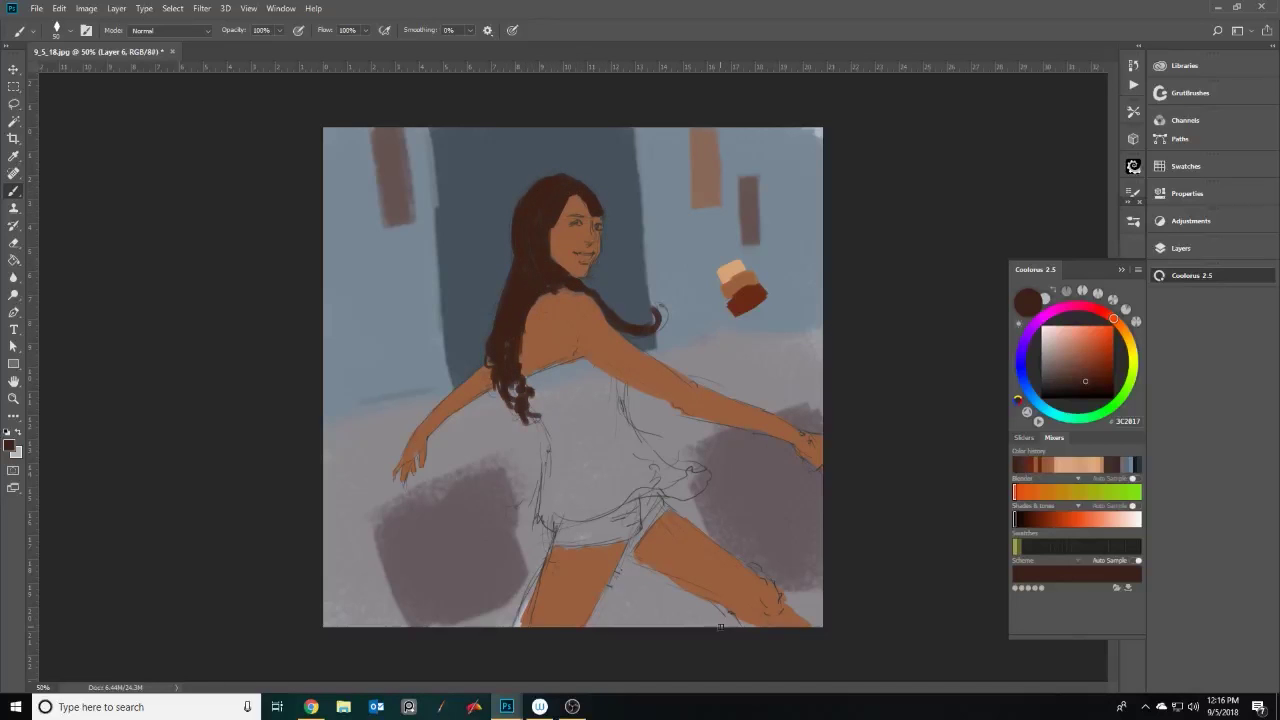
Paint the top in a light grey-white
{"action": "left_click", "coordinate": [1045, 341]}
{"action": "left_click", "coordinate": [1048, 410]}
{"action": "left_click", "coordinate": [1063, 352]}
{"action": "mouse_move", "coordinate": [565, 365]}
{"action": "left_mouse_down"}
{"action": "mouse_move", "coordinate": [561, 465]}
{"action": "mouse_move", "coordinate": [690, 480]}
{"action": "left_mouse_up"}
{"action": "left_click_drag", "start_coordinate": [600, 380], "coordinate": [570, 480]}
Dab pink spots over the top and add faint grey folds
{"action": "left_click", "coordinate": [1098, 309]}
{"action": "left_click", "coordinate": [1073, 348]}
{"action": "left_click_drag", "start_coordinate": [586, 374], "coordinate": [640, 485]}
{"action": "left_click", "coordinate": [602, 380]}
{"action": "left_click", "coordinate": [598, 443]}
{"action": "left_click", "coordinate": [562, 382]}
{"action": "left_click", "coordinate": [605, 525], "text": "alt"}
{"action": "mouse_move", "coordinate": [640, 440]}
{"action": "left_mouse_down"}
{"action": "mouse_move", "coordinate": [690, 485]}
{"action": "mouse_move", "coordinate": [627, 527]}
{"action": "left_mouse_up"}
Paint the shorts light blue with a grey-blue edge where the top meets them
{"action": "left_click", "coordinate": [1024, 383]}
{"action": "left_click", "coordinate": [1063, 345]}
{"action": "key", "text": "e"}
{"action": "key", "text": "F7"}
{"action": "key", "text": "b"}
{"action": "mouse_move", "coordinate": [700, 478]}
{"action": "left_mouse_down"}
{"action": "mouse_move", "coordinate": [627, 507]}
{"action": "mouse_move", "coordinate": [652, 495]}
{"action": "left_mouse_up"}
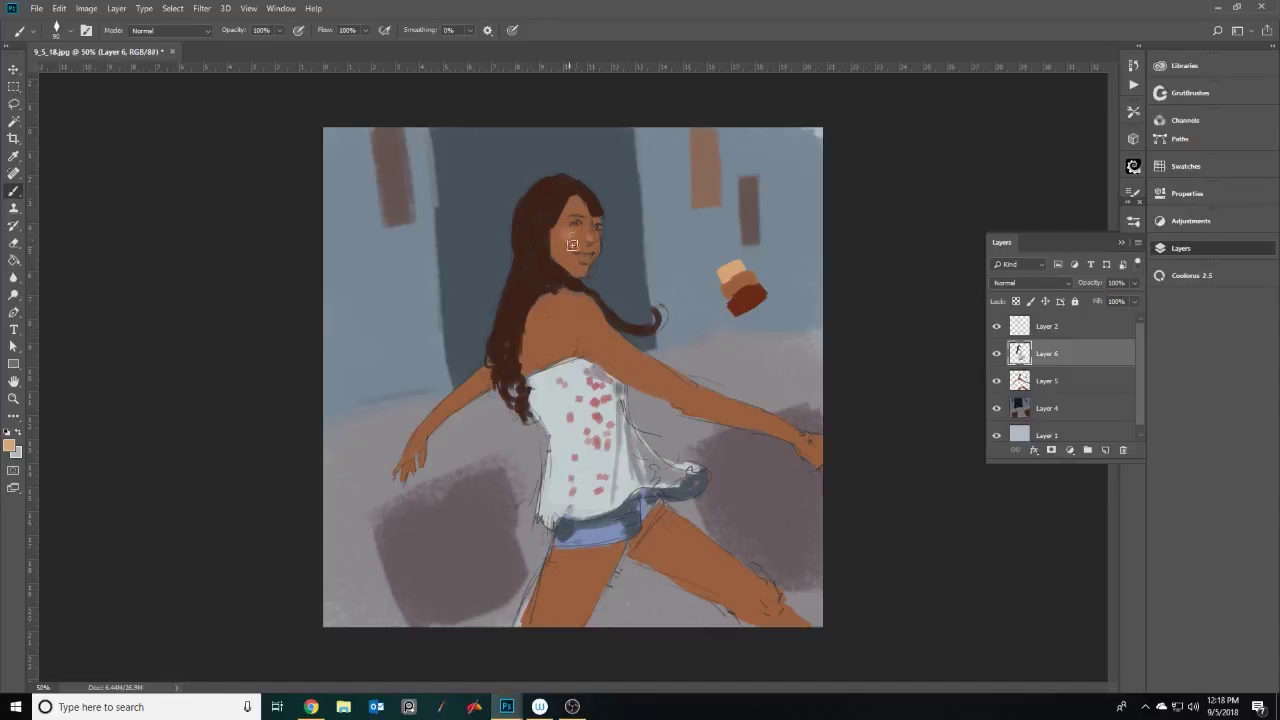
Select skin Layer 5 and smooth and lighten the skin on the face
{"action": "key", "text": "e"}
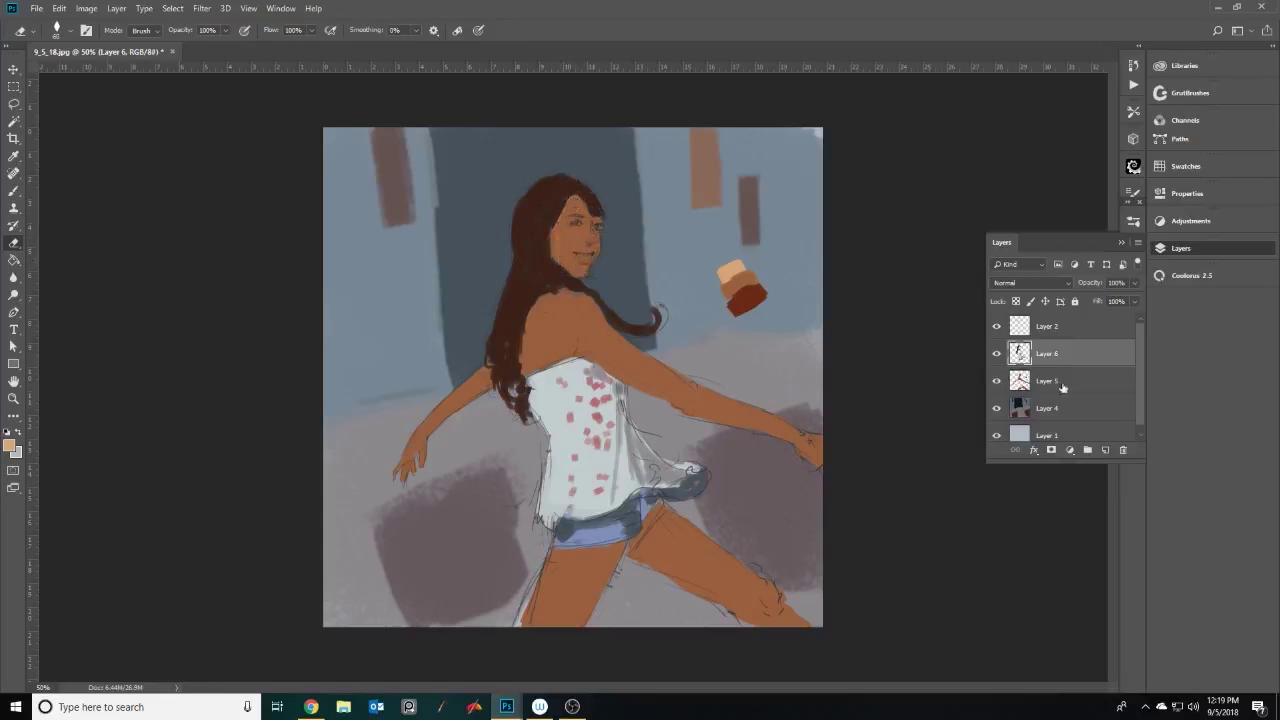
{"action": "left_click", "coordinate": [1062, 387]}
{"action": "key", "text": "b"}
{"action": "left_click_drag", "start_coordinate": [564, 244], "coordinate": [566, 260]}
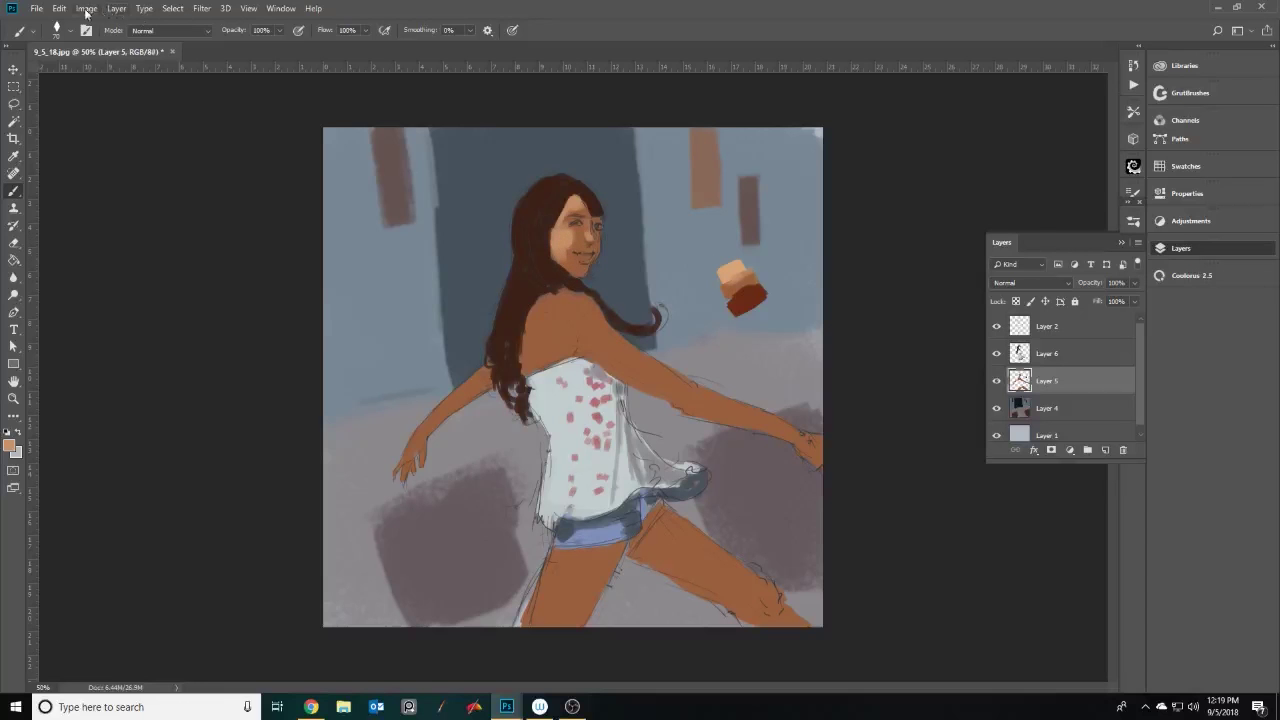
Adjust the face's Hue/Saturation, then lighten and smooth the cheek and chin
{"action": "left_click", "coordinate": [86, 12]}
{"action": "key", "text": "ctrl+u"}
{"action": "left_click_drag", "start_coordinate": [1040, 172], "coordinate": [1014, 209]}
{"action": "key", "text": "Return"}
{"action": "left_click_drag", "start_coordinate": [580, 206], "coordinate": [585, 256]}
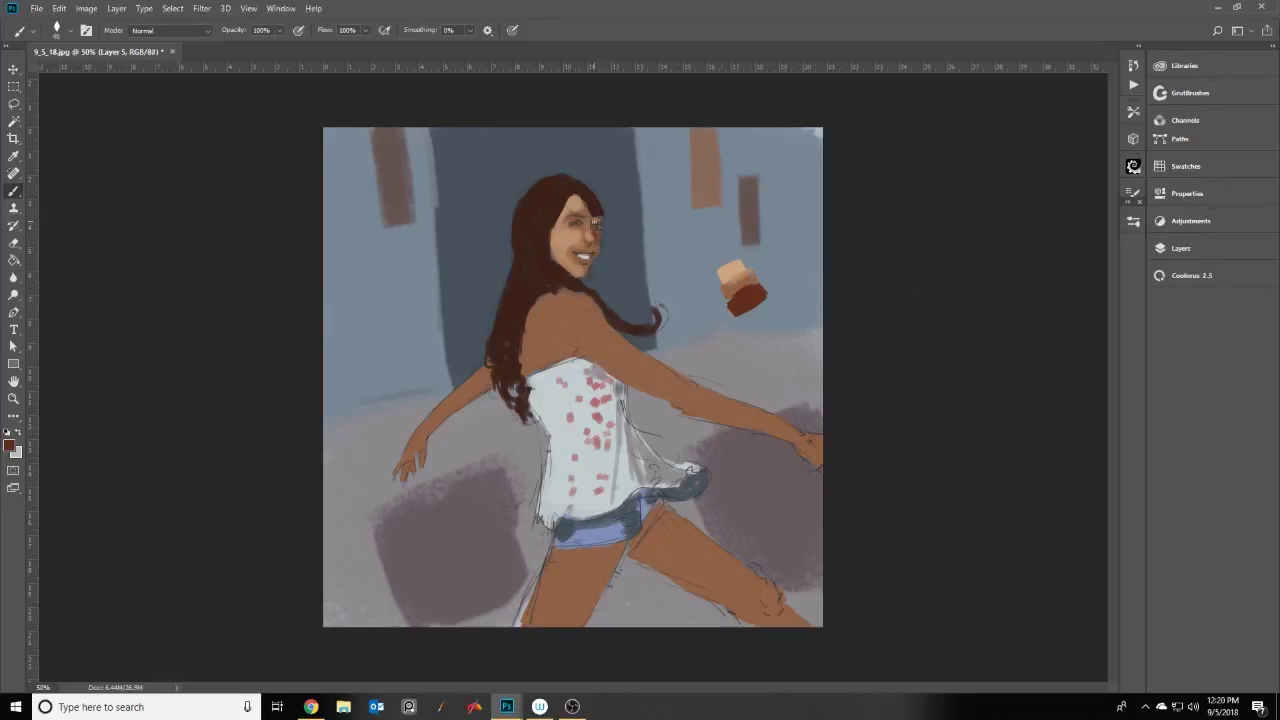
On Layer 7, shade the forehead, cheek and jaw in dark red-brown and cover the teeth with skin tone
{"action": "scroll", "coordinate": [581, 254], "scroll_direction": "up", "scroll_amount": 3}
{"action": "scroll", "coordinate": [590, 280], "scroll_direction": "up", "scroll_amount": 1}
{"action": "scroll", "coordinate": [597, 300], "scroll_direction": "down", "scroll_amount": 1}
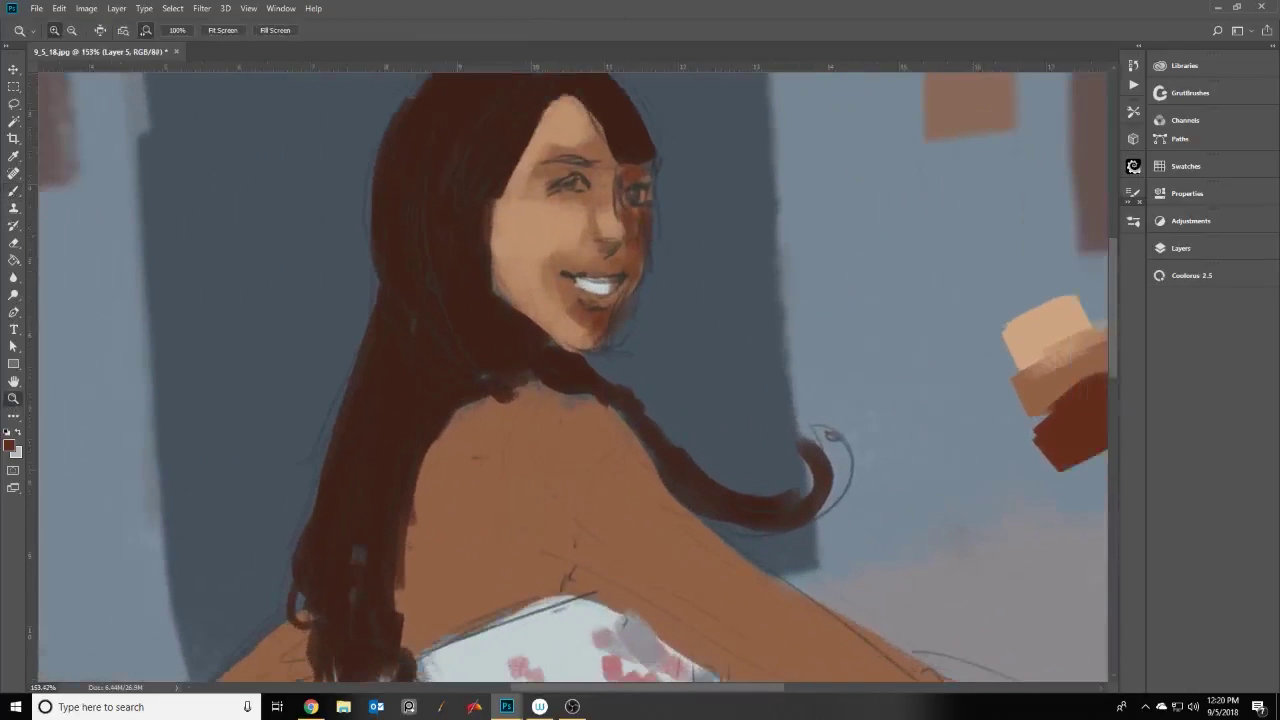
{"action": "key", "text": "F7"}
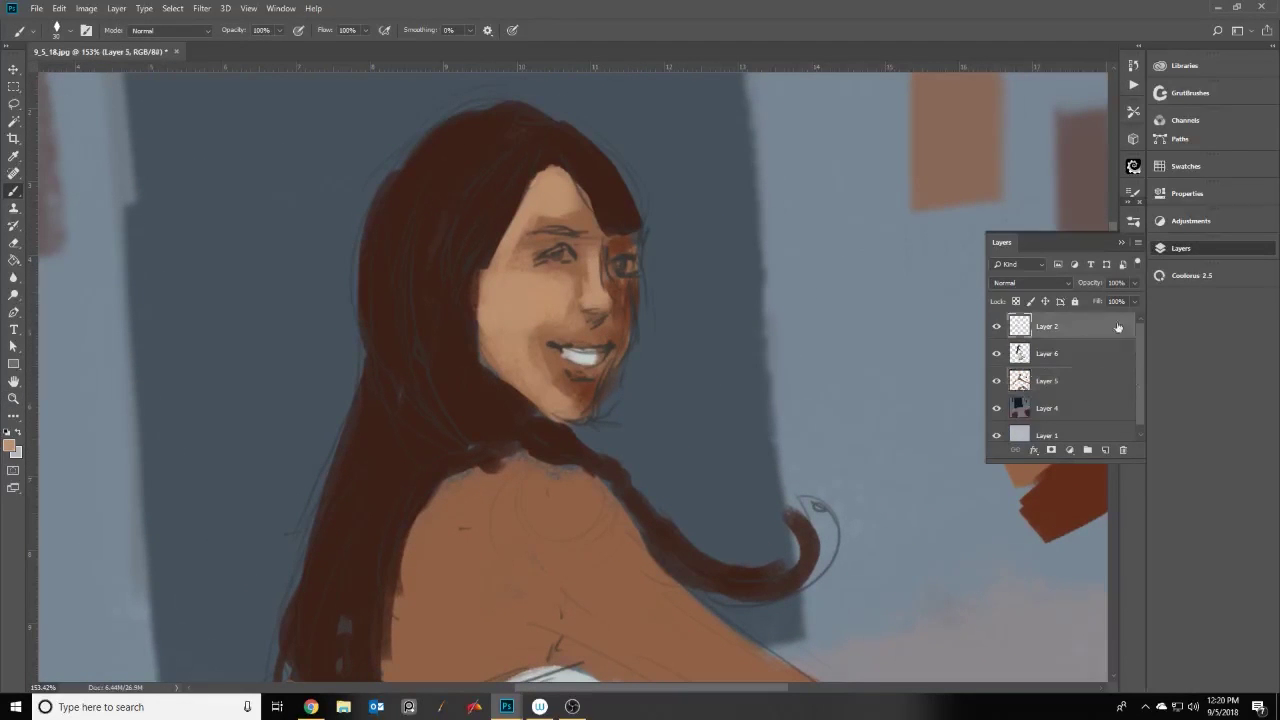
{"action": "mouse_move", "coordinate": [524, 247]}
{"action": "left_mouse_down"}
{"action": "mouse_move", "coordinate": [510, 272]}
{"action": "mouse_move", "coordinate": [515, 378]}
{"action": "left_mouse_up"}
{"action": "left_click", "coordinate": [505, 335], "text": "alt"}
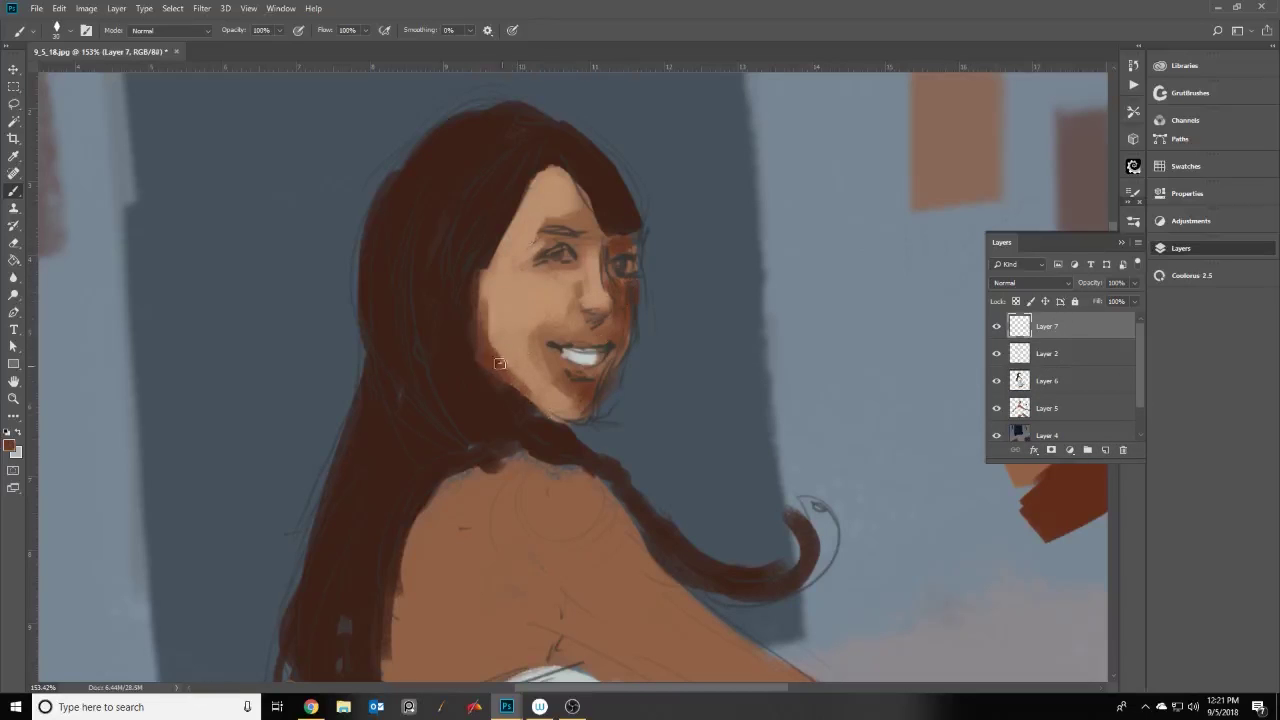
{"action": "left_click_drag", "start_coordinate": [492, 335], "coordinate": [540, 370]}
{"action": "mouse_move", "coordinate": [540, 325]}
{"action": "left_mouse_down"}
{"action": "mouse_move", "coordinate": [601, 349]}
{"action": "mouse_move", "coordinate": [600, 366]}
{"action": "mouse_move", "coordinate": [589, 351]}
{"action": "left_mouse_up"}
{"action": "left_click", "coordinate": [592, 330], "text": "alt"}
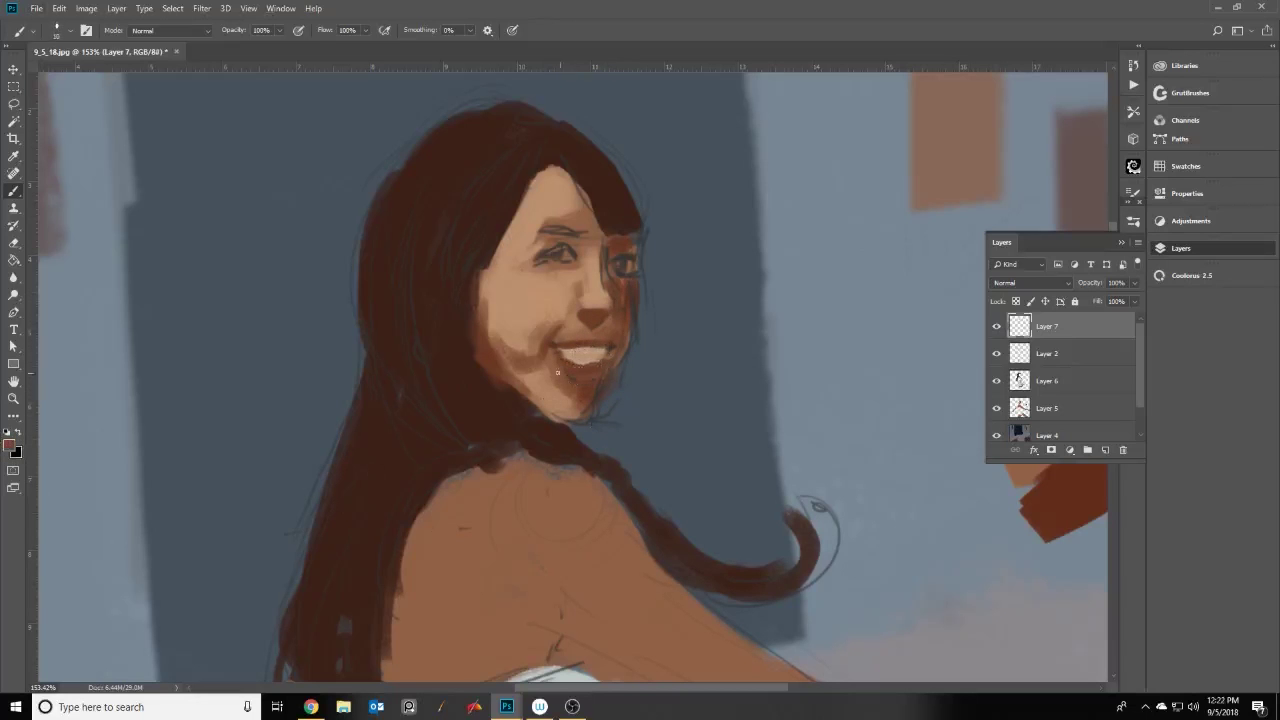
Darken under the left eye, repaint the eyelid and brow, and add white eye highlights
{"action": "left_click_drag", "start_coordinate": [576, 262], "coordinate": [534, 270]}
{"action": "scroll", "coordinate": [536, 253], "scroll_direction": "up", "scroll_amount": 2}
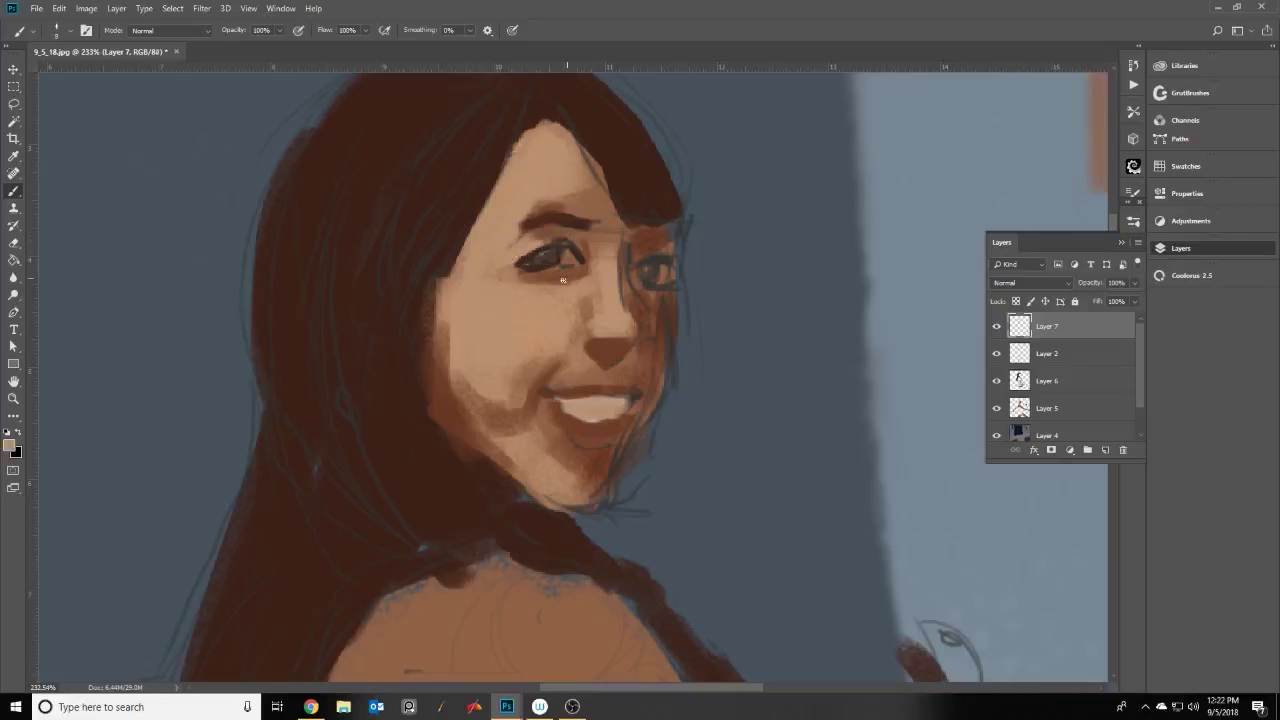
{"action": "key", "text": "F9"}
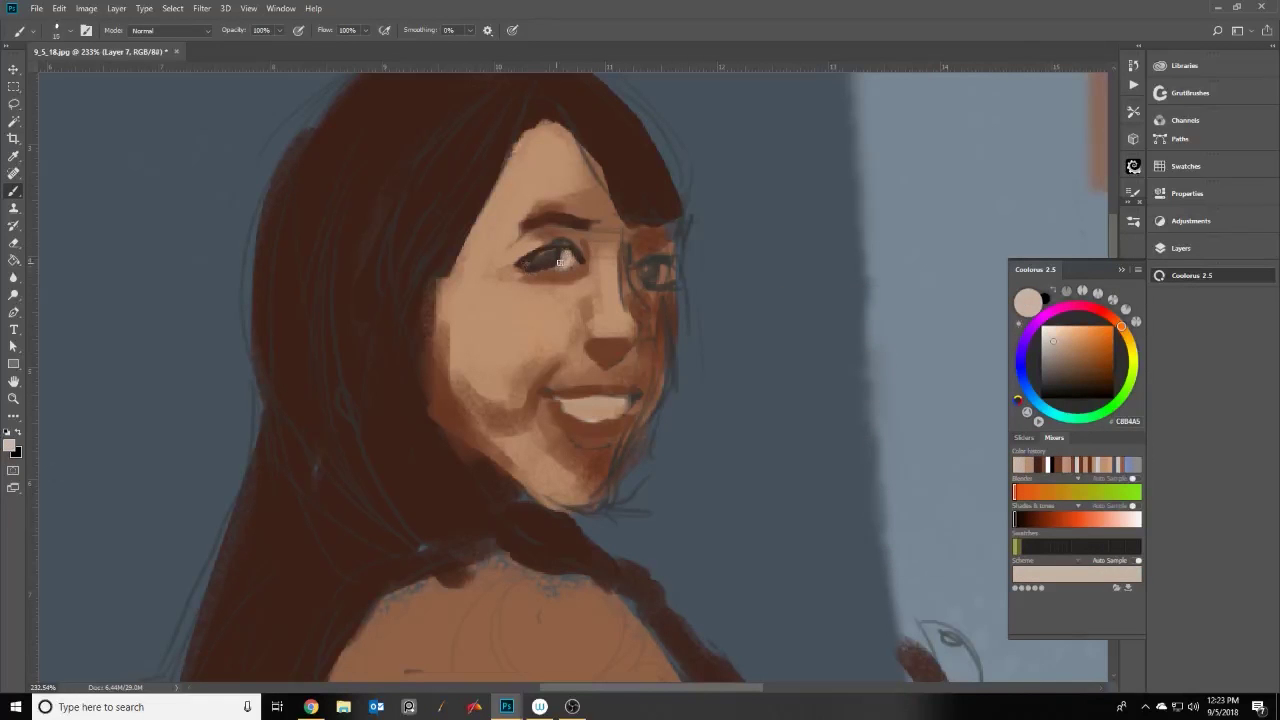
{"action": "left_click_drag", "start_coordinate": [565, 228], "coordinate": [580, 248]}
{"action": "left_click", "coordinate": [554, 203], "text": "alt"}
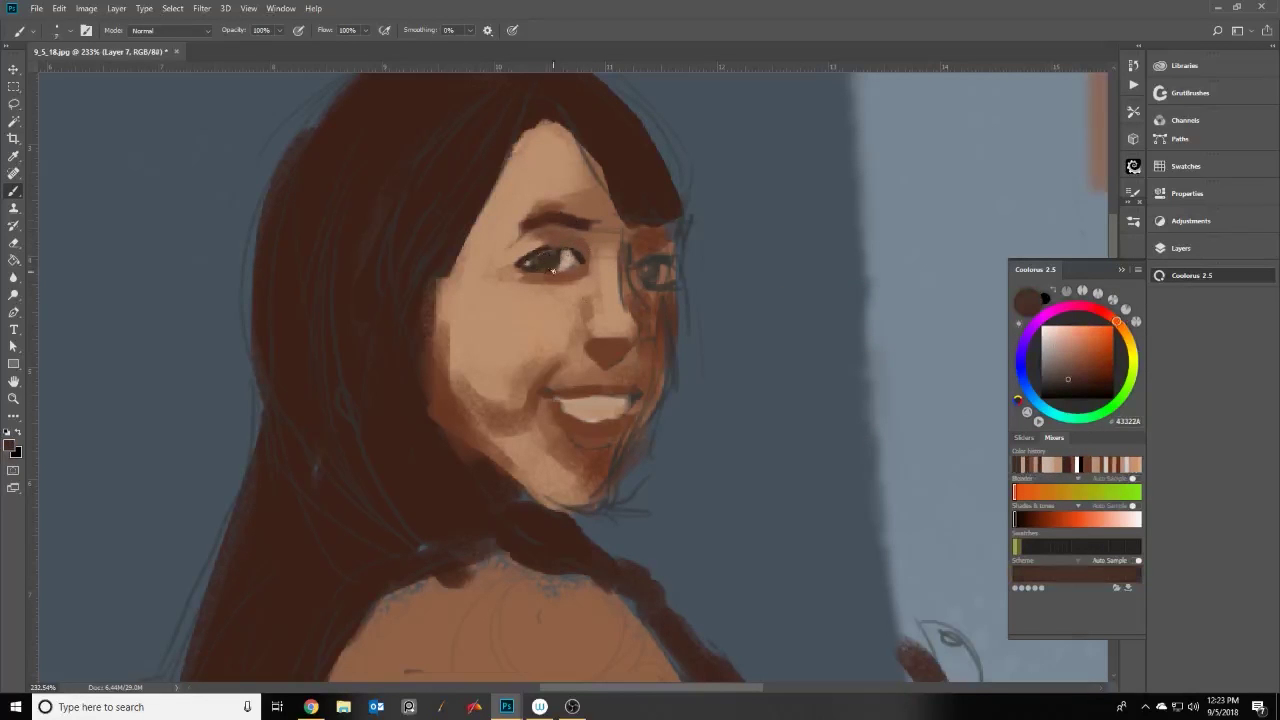
{"action": "left_click_drag", "start_coordinate": [546, 270], "coordinate": [578, 260]}
{"action": "left_click", "coordinate": [564, 250], "text": "alt"}
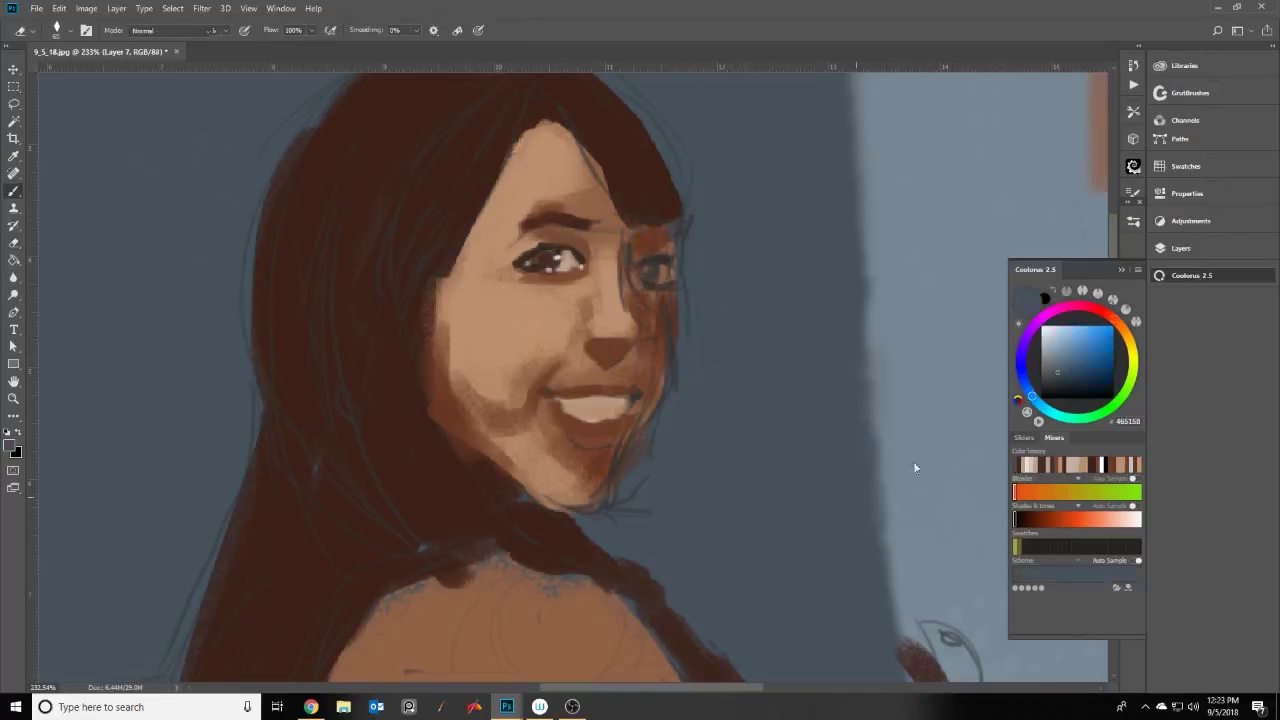
Select Layer 5, toggle Layer 2's visibility, fit the view, and move Layer 5 below Layer 6
{"action": "key", "text": "F7"}
{"action": "left_click", "coordinate": [997, 355]}
{"action": "left_click", "coordinate": [997, 354]}
{"action": "left_click", "coordinate": [997, 354]}
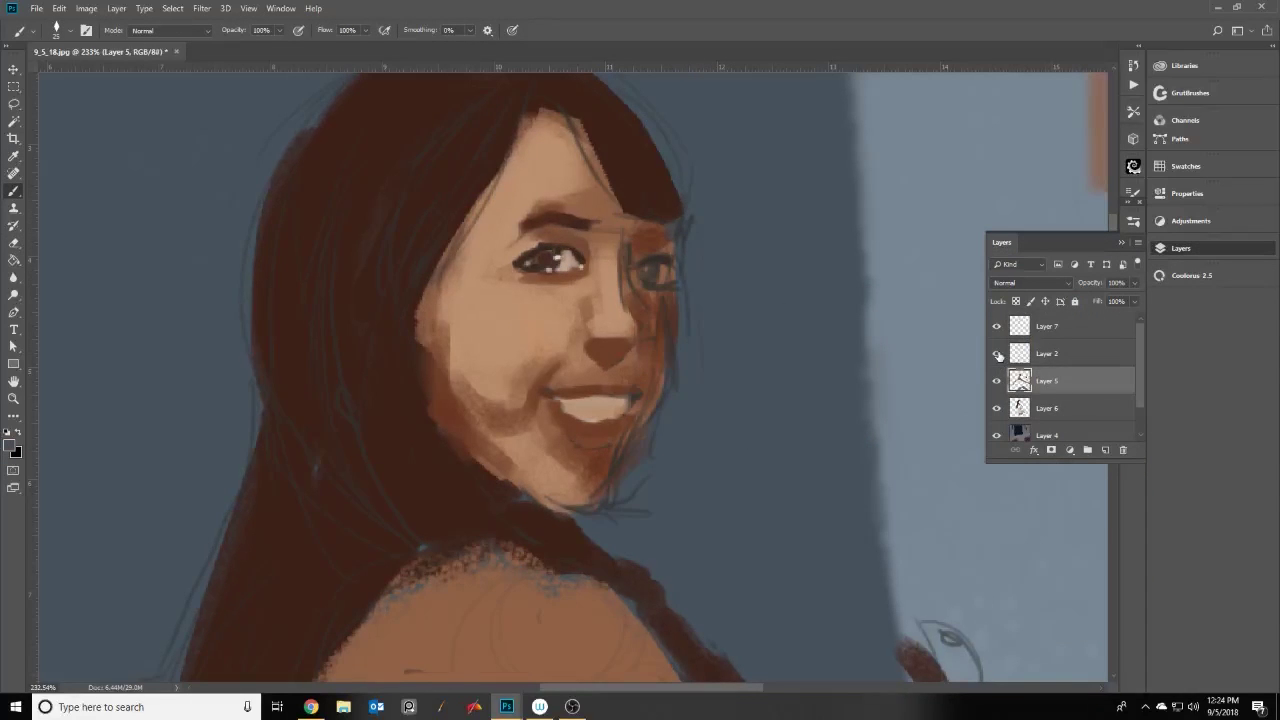
{"action": "key", "text": "ctrl+0"}
{"action": "right_click", "coordinate": [1064, 381]}
{"action": "left_click_drag", "start_coordinate": [1060, 381], "coordinate": [1081, 415]}
Merge Layers 2, 6 and 5 into Layer 2 and paint dark hair strands beside the right cheek
{"action": "left_click", "coordinate": [1064, 354], "text": "shift"}
{"action": "key", "text": "ctrl+e"}
{"action": "scroll", "coordinate": [560, 250], "scroll_direction": "up", "scroll_amount": 5}
{"action": "left_click", "coordinate": [600, 260], "text": "alt"}
{"action": "key", "text": "bracketleft"}
{"action": "key", "text": "bracketleft"}
{"action": "key", "text": "bracketleft"}
{"action": "left_click_drag", "start_coordinate": [638, 280], "coordinate": [655, 435]}
{"action": "left_click_drag", "start_coordinate": [637, 330], "coordinate": [590, 555]}
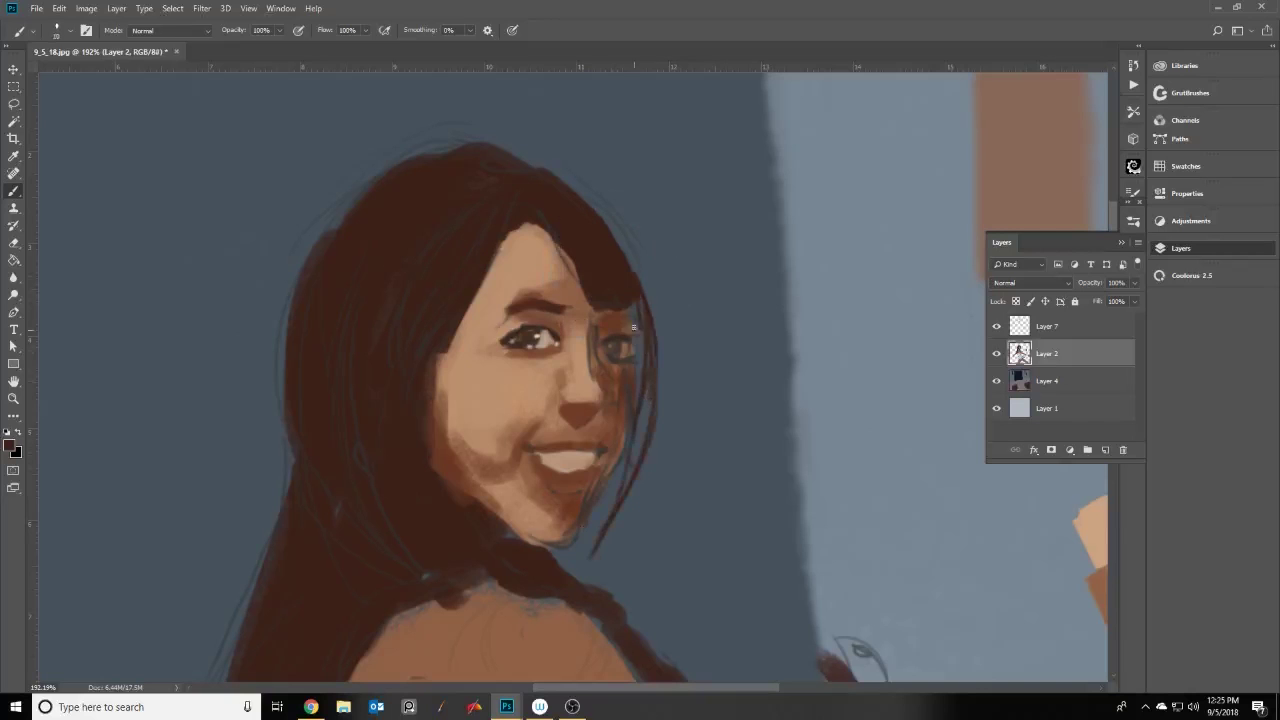
On Layer 7, darken the area around the right eye with a sampled dark colour
{"action": "left_click", "coordinate": [545, 437], "text": "alt"}
{"action": "left_click", "coordinate": [1085, 327]}
{"action": "left_click", "coordinate": [611, 338], "text": "alt"}
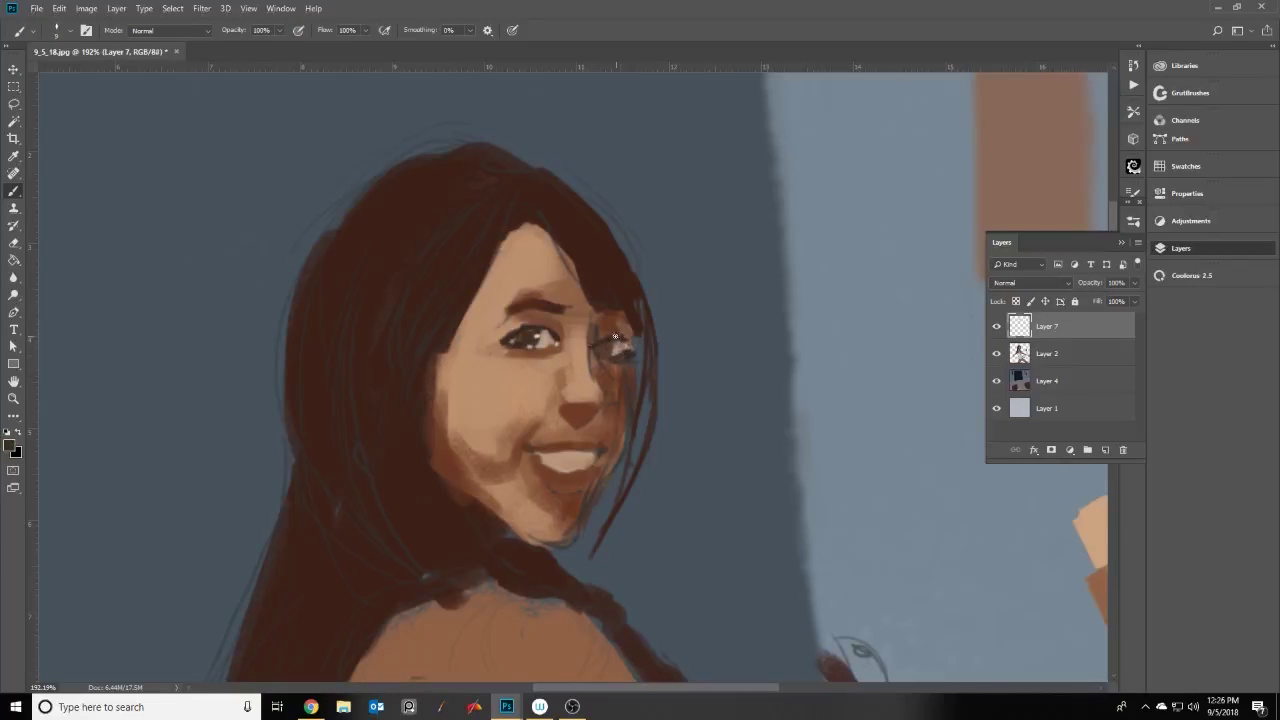
{"action": "left_click_drag", "start_coordinate": [627, 330], "coordinate": [612, 352]}
Merge Layer 7 into Layer 2, paint out the chin strand and lighten the chin and right cheek
{"action": "key", "text": "e"}
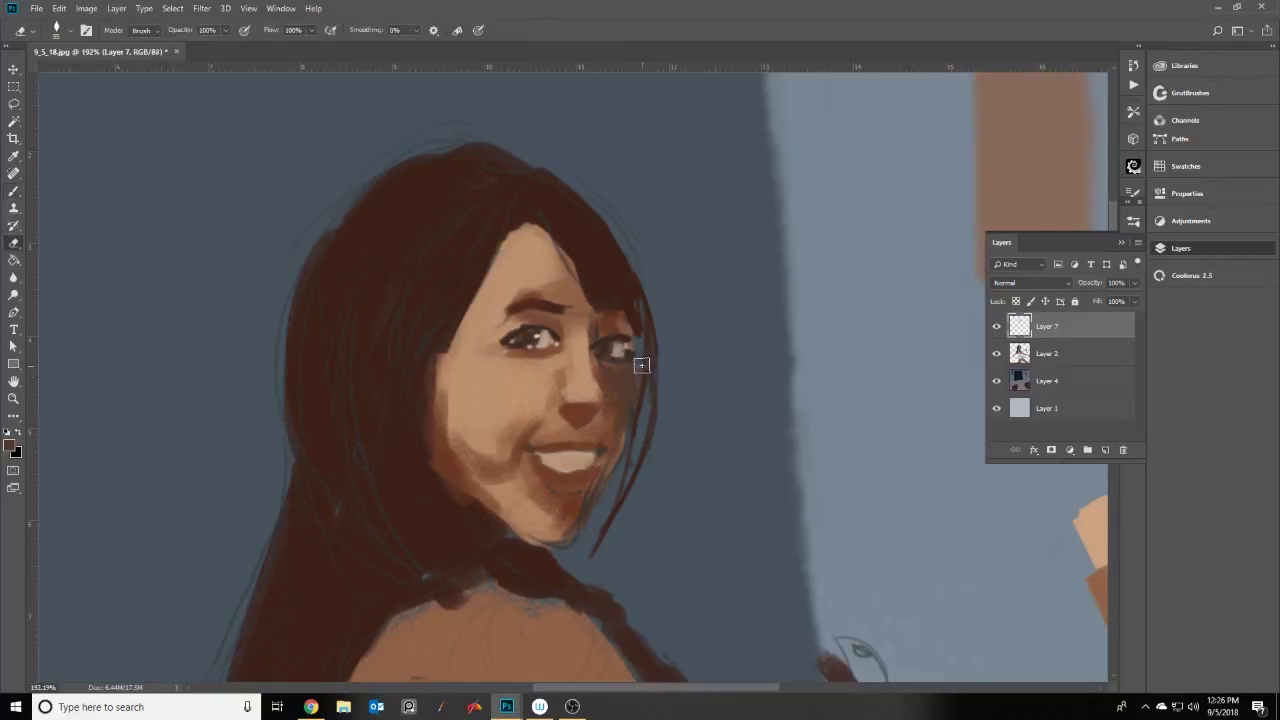
{"action": "key", "text": "ctrl+e"}
{"action": "key", "text": "b"}
{"action": "mouse_move", "coordinate": [573, 548]}
{"action": "left_mouse_down"}
{"action": "mouse_move", "coordinate": [634, 334]}
{"action": "mouse_move", "coordinate": [598, 395]}
{"action": "left_mouse_up"}
{"action": "left_click", "coordinate": [622, 385], "text": "alt"}
{"action": "left_click", "coordinate": [621, 326], "text": "alt"}
{"action": "left_click_drag", "start_coordinate": [545, 488], "coordinate": [543, 374]}
{"action": "mouse_move", "coordinate": [620, 380]}
{"action": "left_mouse_down"}
{"action": "mouse_move", "coordinate": [563, 531]}
{"action": "mouse_move", "coordinate": [530, 545]}
{"action": "left_mouse_up"}
Pick dark brown 3A241D in Coolorus and add light skin strokes across the face
{"action": "left_click", "coordinate": [1192, 276]}
{"action": "left_click", "coordinate": [589, 480], "text": "alt"}
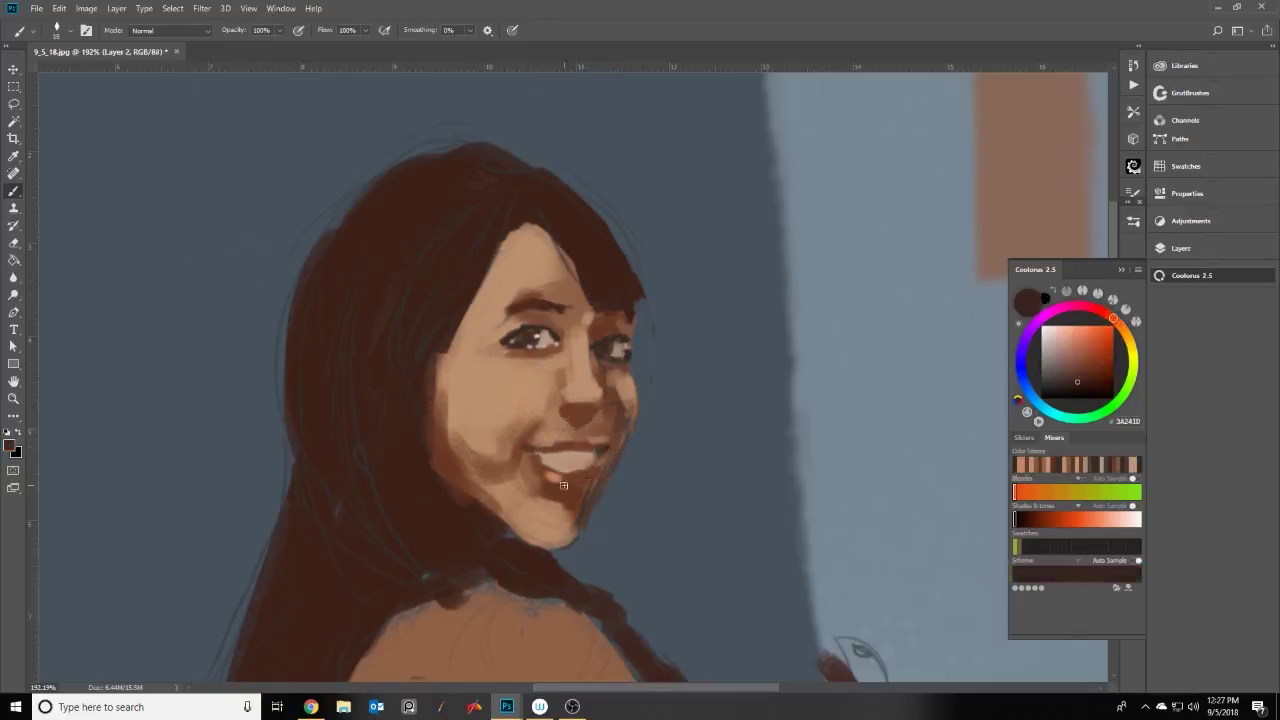
{"action": "key", "text": "F7"}
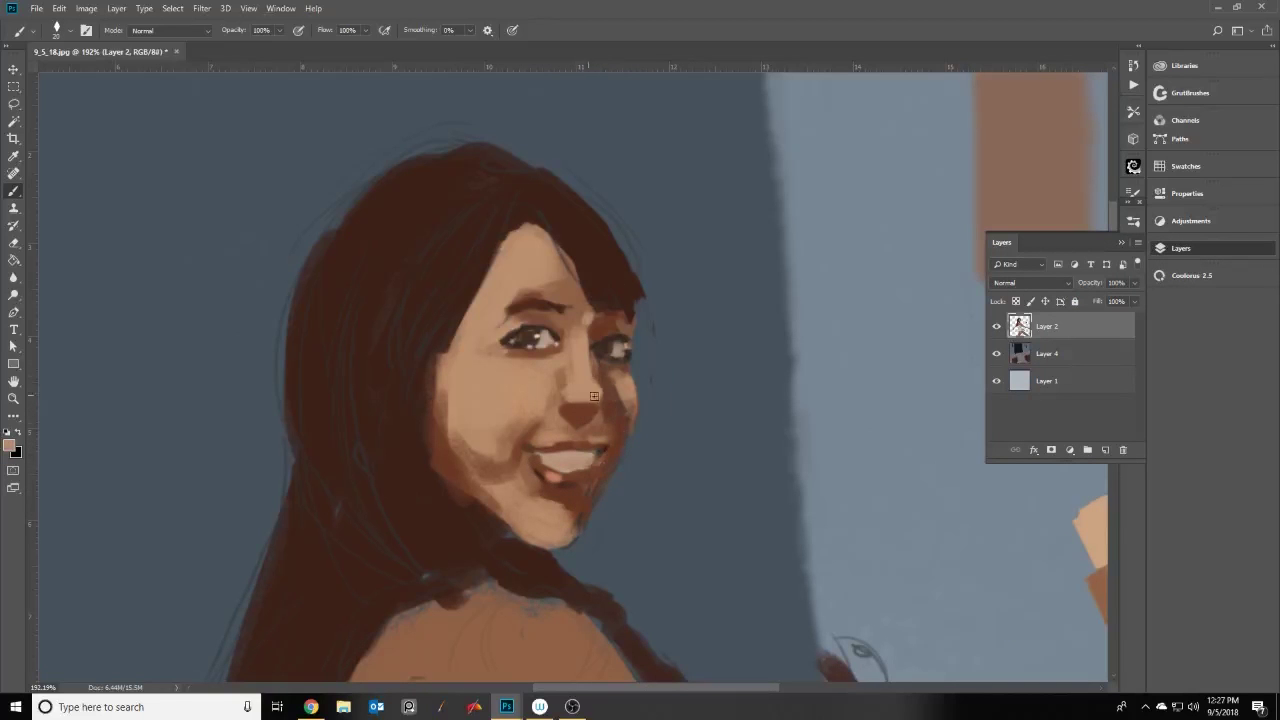
{"action": "left_click_drag", "start_coordinate": [457, 377], "coordinate": [614, 400]}
Add pinkish-red blush to the left cheek and a warm dab on the nose
{"action": "left_click", "coordinate": [10, 445]}
{"action": "key", "text": "Return"}
{"action": "left_click", "coordinate": [10, 445]}
{"action": "key", "text": "Return"}
{"action": "left_click", "coordinate": [499, 318], "text": "alt"}
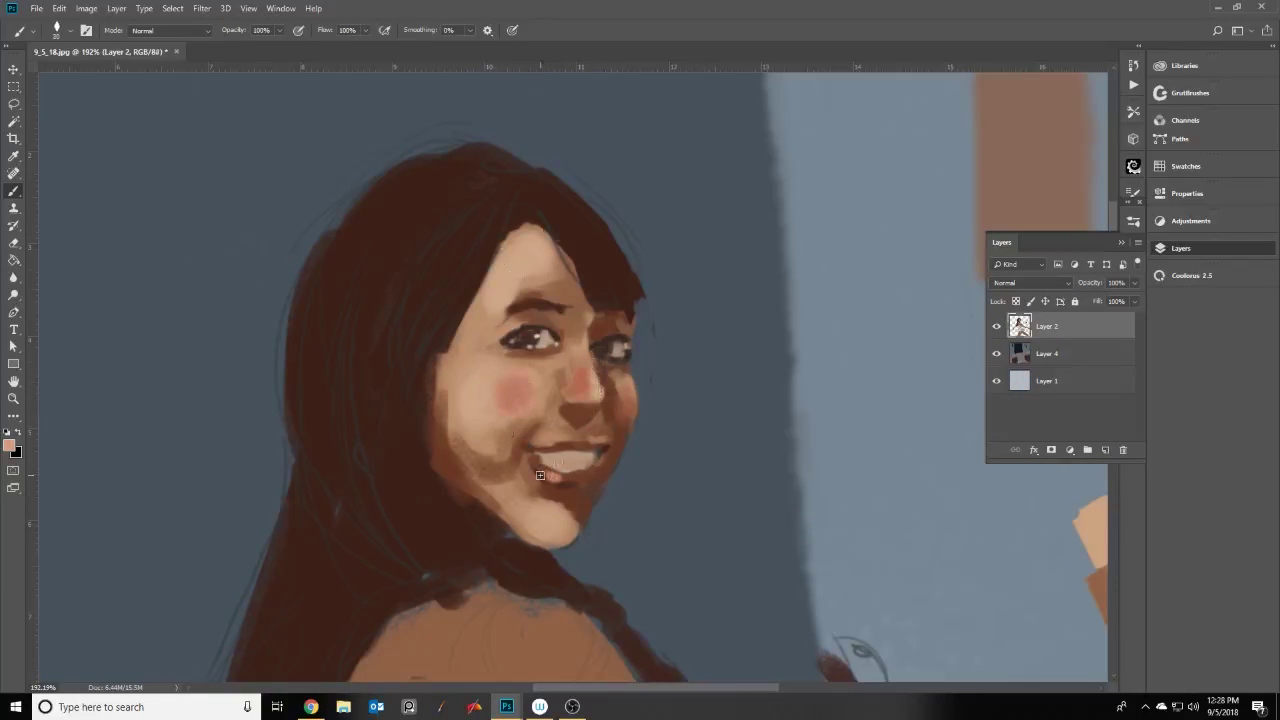
{"action": "left_click_drag", "start_coordinate": [500, 480], "coordinate": [460, 405]}
Select the right cheek and hair area and paint darker hair strokes beside the jaw
{"action": "key", "text": "alt+comma"}
{"action": "key", "text": "alt+period"}
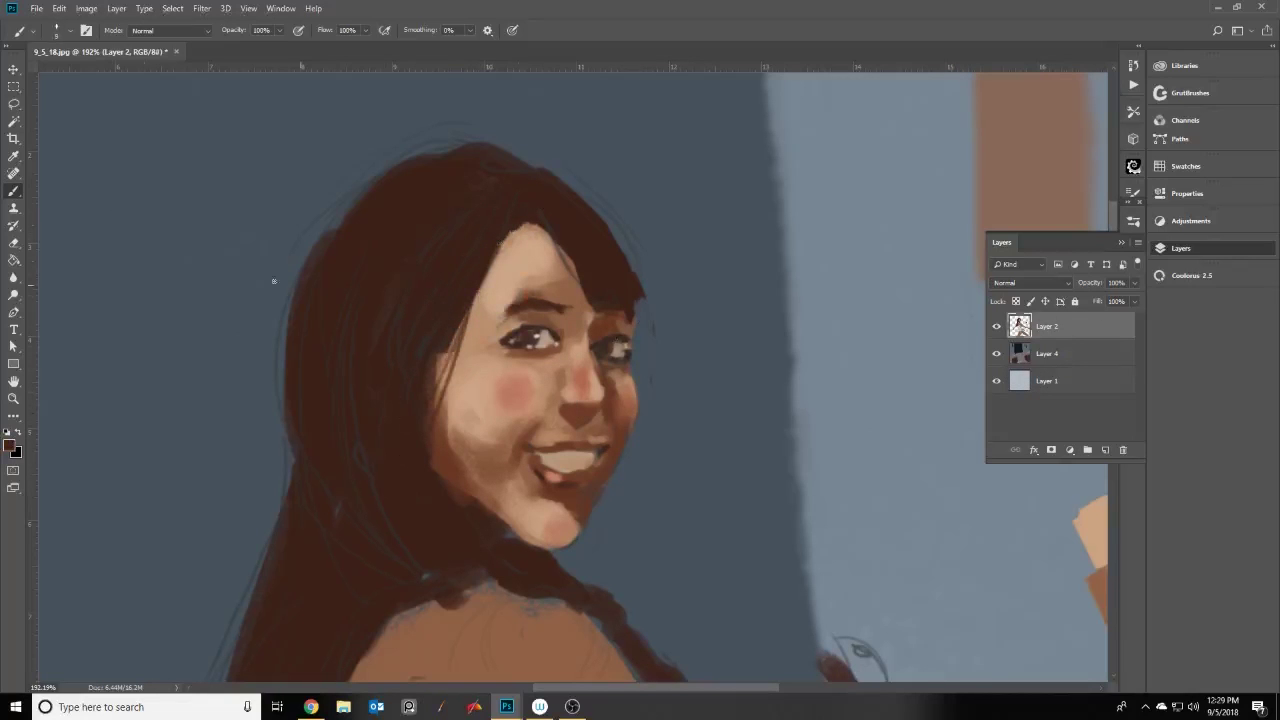
{"action": "key", "text": "l"}
{"action": "left_click_drag", "start_coordinate": [630, 320], "coordinate": [628, 325]}
{"action": "key", "text": "b"}
{"action": "left_click_drag", "start_coordinate": [655, 282], "coordinate": [588, 558]}
{"action": "left_click_drag", "start_coordinate": [625, 328], "coordinate": [590, 580]}
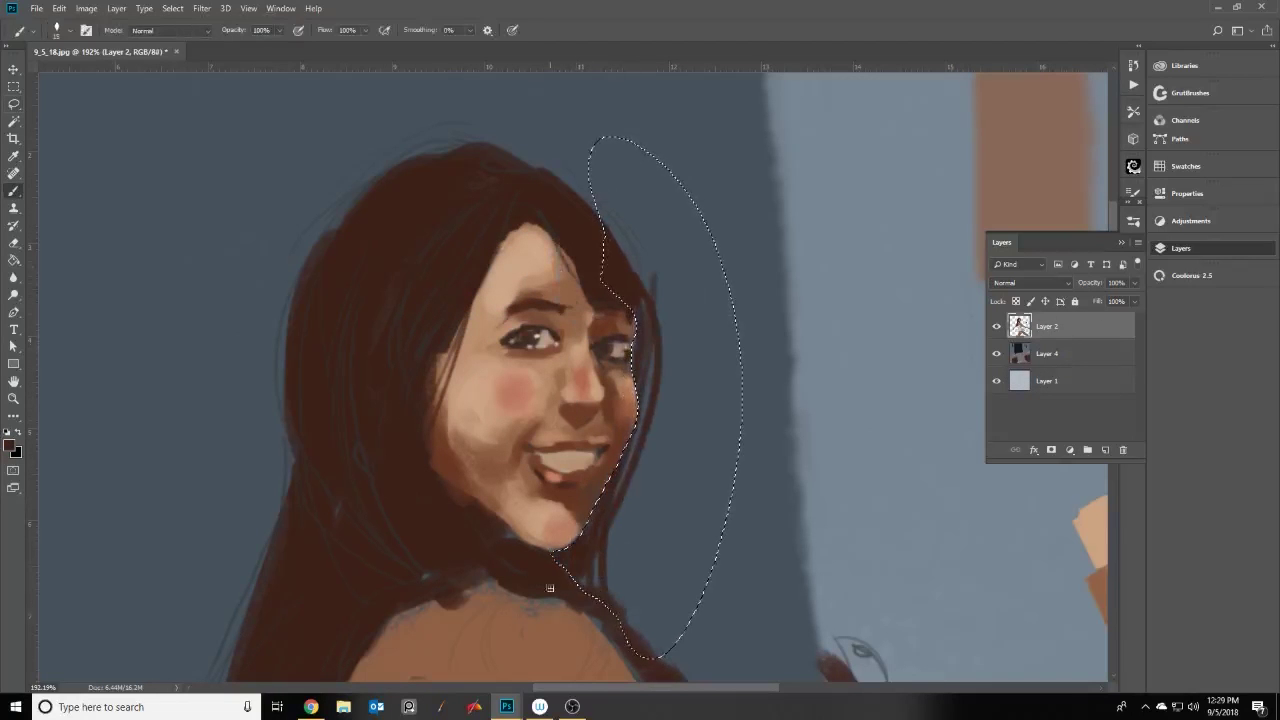
{"action": "key", "text": "ctrl+d"}
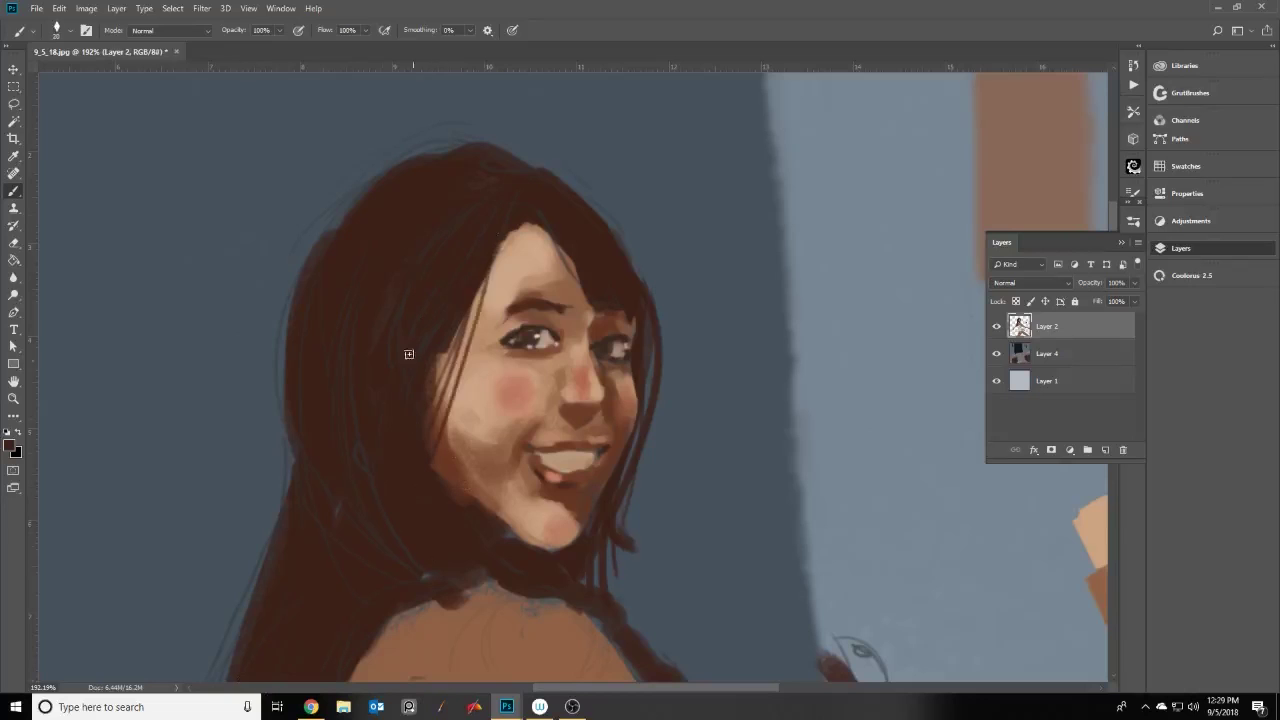
Lighten both shoulders, the raised left arm and the outstretched right arm with peach
{"action": "key", "text": "ctrl+0"}
{"action": "left_click", "coordinate": [566, 225], "text": "alt"}
{"action": "left_click_drag", "start_coordinate": [521, 347], "coordinate": [545, 325]}
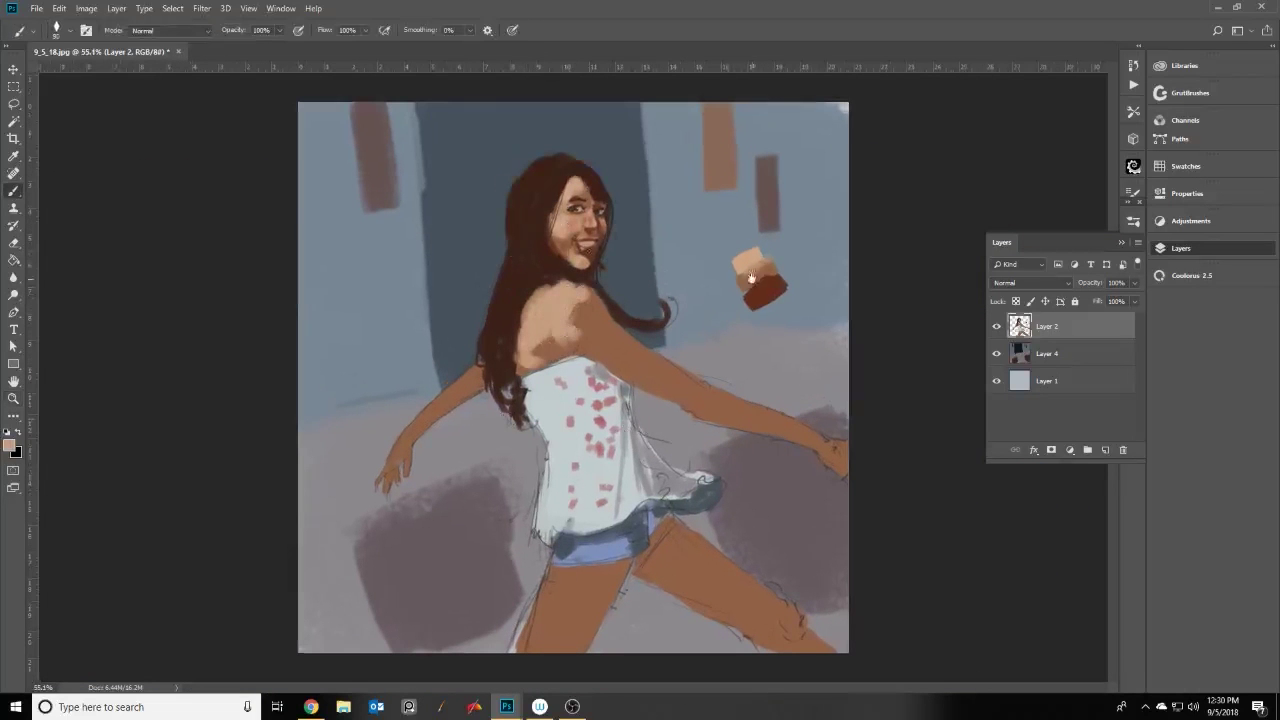
{"action": "left_click_drag", "start_coordinate": [478, 368], "coordinate": [385, 465]}
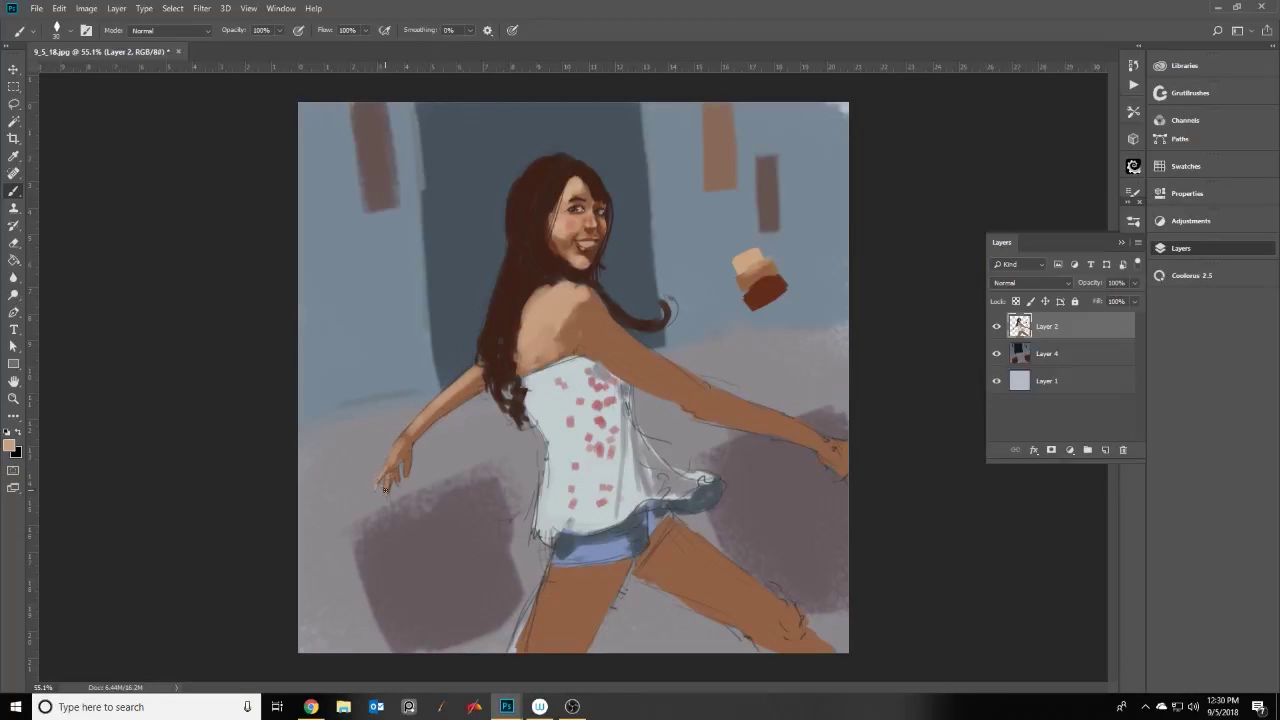
{"action": "left_click_drag", "start_coordinate": [578, 300], "coordinate": [765, 414]}
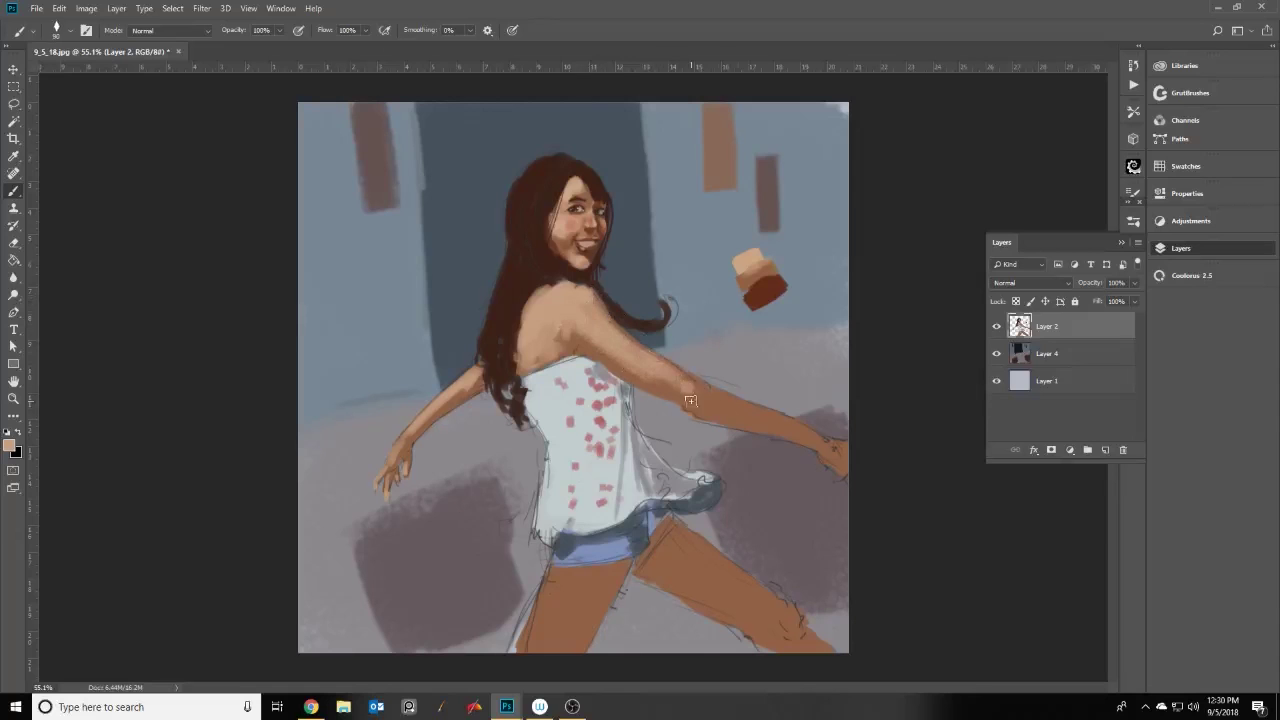
Extend the right-hand fingers, blush the shoulder and paint lighter skin on the legs
{"action": "left_click", "coordinate": [803, 428], "text": "alt"}
{"action": "left_click_drag", "start_coordinate": [808, 436], "coordinate": [837, 462]}
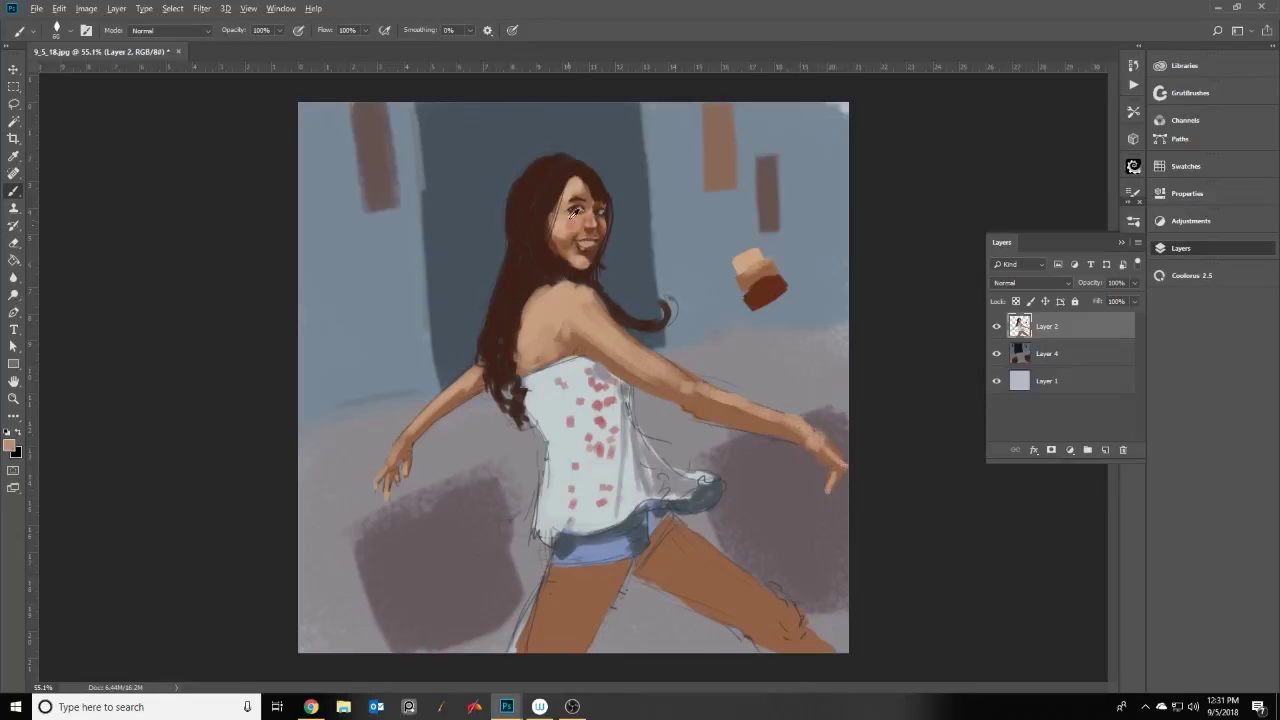
{"action": "left_click_drag", "start_coordinate": [590, 292], "coordinate": [566, 312]}
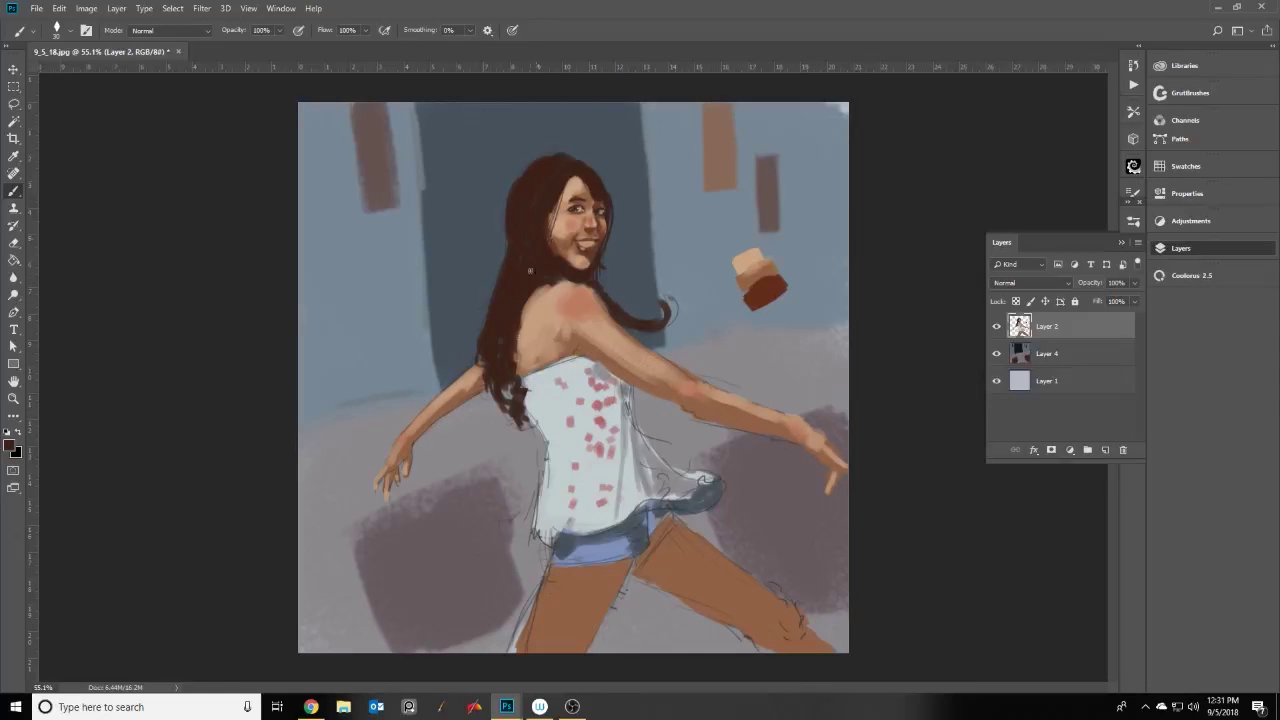
{"action": "mouse_move", "coordinate": [672, 285]}
{"action": "left_mouse_down"}
{"action": "mouse_move", "coordinate": [670, 318]}
{"action": "mouse_move", "coordinate": [600, 292]}
{"action": "left_mouse_up"}
{"action": "left_click", "coordinate": [1094, 329]}
{"action": "left_click_drag", "start_coordinate": [530, 650], "coordinate": [600, 566]}
{"action": "mouse_move", "coordinate": [660, 525]}
{"action": "left_mouse_down"}
{"action": "mouse_move", "coordinate": [742, 592]}
{"action": "mouse_move", "coordinate": [650, 560]}
{"action": "left_mouse_up"}
Paint pinkish-red pattern dabs across the white top
{"action": "left_click", "coordinate": [706, 401], "text": "alt"}
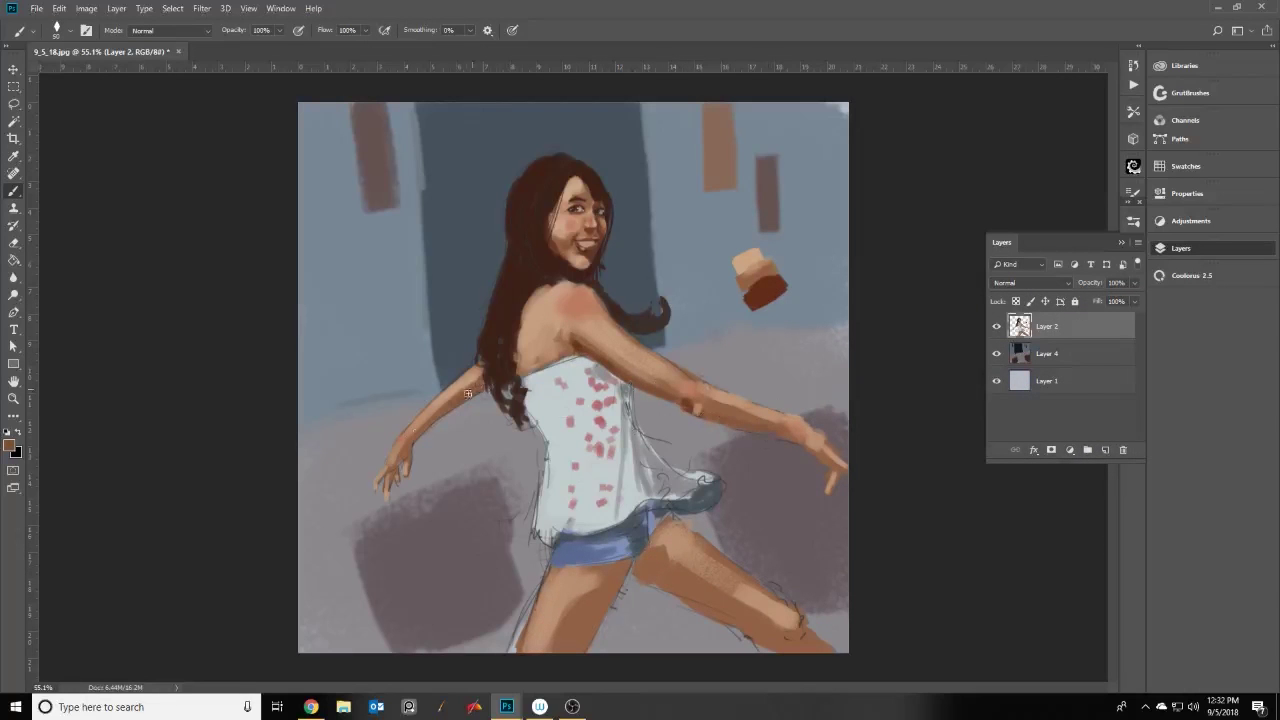
{"action": "left_click", "coordinate": [602, 403], "text": "alt"}
{"action": "left_click_drag", "start_coordinate": [580, 390], "coordinate": [610, 500]}
{"action": "mouse_move", "coordinate": [545, 380]}
{"action": "left_mouse_down"}
{"action": "mouse_move", "coordinate": [590, 425]}
{"action": "mouse_move", "coordinate": [565, 505]}
{"action": "left_mouse_up"}
{"action": "mouse_move", "coordinate": [595, 470]}
{"action": "left_mouse_down"}
{"action": "mouse_move", "coordinate": [629, 422]}
{"action": "mouse_move", "coordinate": [643, 494]}
{"action": "left_mouse_up"}
Shade the legs below the shorts with brown
{"action": "left_click", "coordinate": [9, 445]}
{"action": "left_click", "coordinate": [1091, 340]}
{"action": "mouse_move", "coordinate": [620, 558]}
{"action": "left_mouse_down"}
{"action": "mouse_move", "coordinate": [604, 604]}
{"action": "mouse_move", "coordinate": [650, 560]}
{"action": "mouse_move", "coordinate": [750, 625]}
{"action": "left_mouse_up"}
{"action": "left_click_drag", "start_coordinate": [595, 600], "coordinate": [625, 590]}
Lasso the hair, head and shoulder and repaint the hair red-brown, including its edges
{"action": "key", "text": "e"}
{"action": "key", "text": "l"}
{"action": "left_click_drag", "start_coordinate": [562, 155], "coordinate": [490, 383]}
{"action": "left_click_drag", "start_coordinate": [605, 183], "coordinate": [553, 243]}
{"action": "key", "text": "b"}
{"action": "left_click", "coordinate": [9, 445]}
{"action": "left_click", "coordinate": [911, 437]}
{"action": "left_click", "coordinate": [1088, 327]}
{"action": "mouse_move", "coordinate": [520, 160]}
{"action": "left_mouse_down"}
{"action": "mouse_move", "coordinate": [530, 280]}
{"action": "mouse_move", "coordinate": [558, 196]}
{"action": "mouse_move", "coordinate": [495, 320]}
{"action": "mouse_move", "coordinate": [515, 395]}
{"action": "mouse_move", "coordinate": [598, 235]}
{"action": "left_mouse_up"}
{"action": "key", "text": "ctrl+d"}
{"action": "left_click_drag", "start_coordinate": [545, 195], "coordinate": [522, 410]}
Refine the red hair edges with orange-brown and repaint the legs in light peach
{"action": "left_click_drag", "start_coordinate": [665, 300], "coordinate": [640, 330]}
{"action": "left_click_drag", "start_coordinate": [495, 295], "coordinate": [485, 375]}
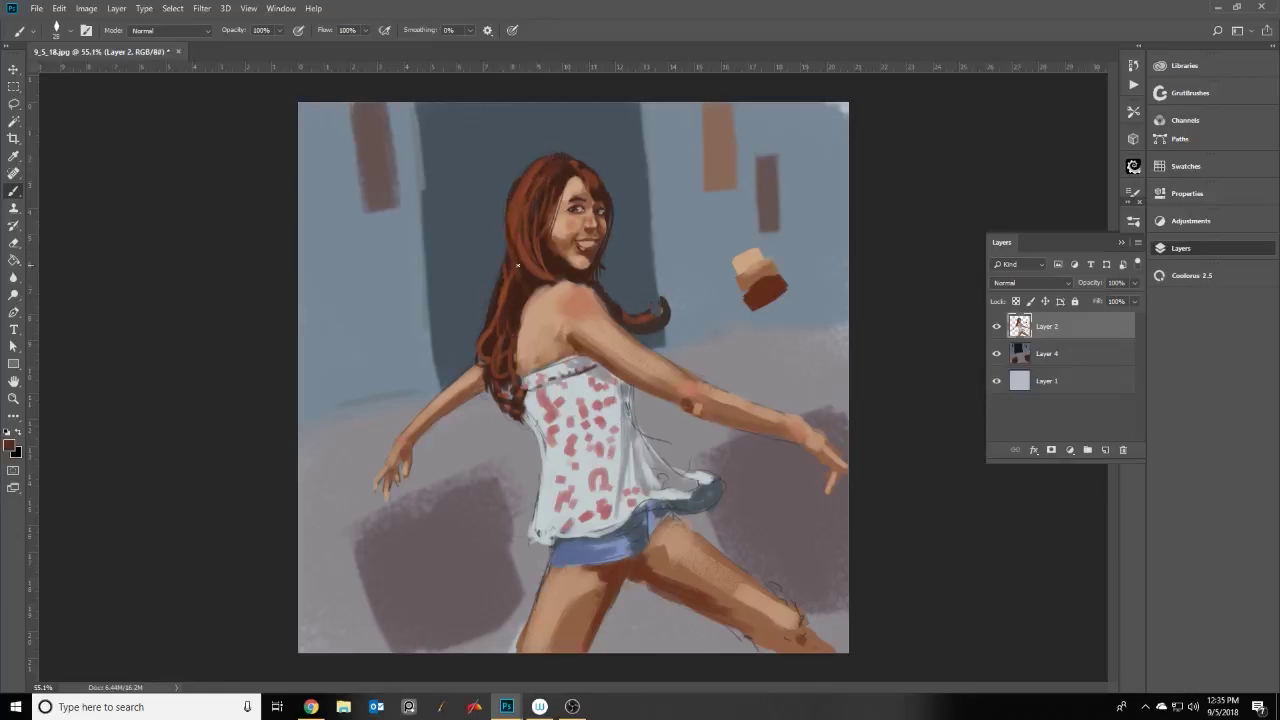
{"action": "left_click", "coordinate": [494, 361], "text": "alt"}
{"action": "left_click", "coordinate": [843, 357]}
{"action": "key", "text": "Return"}
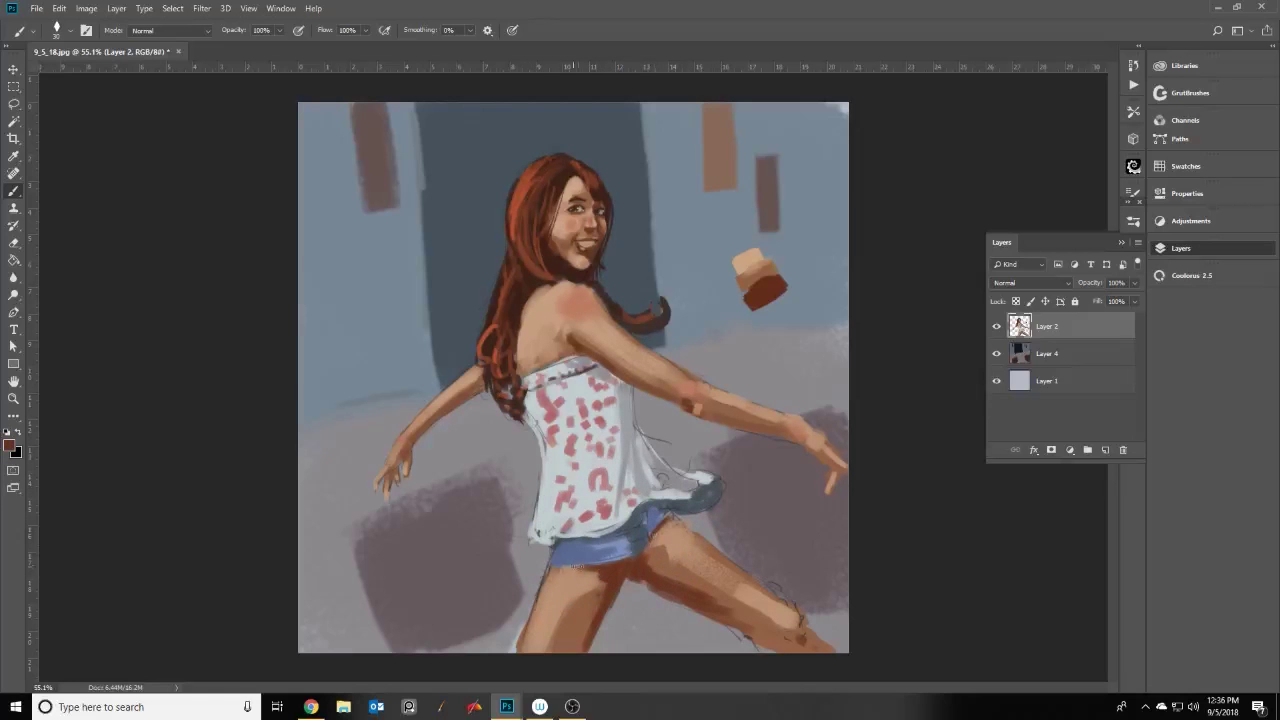
{"action": "mouse_move", "coordinate": [632, 573]}
{"action": "left_mouse_down"}
{"action": "mouse_move", "coordinate": [700, 612]}
{"action": "mouse_move", "coordinate": [803, 630]}
{"action": "left_mouse_up"}
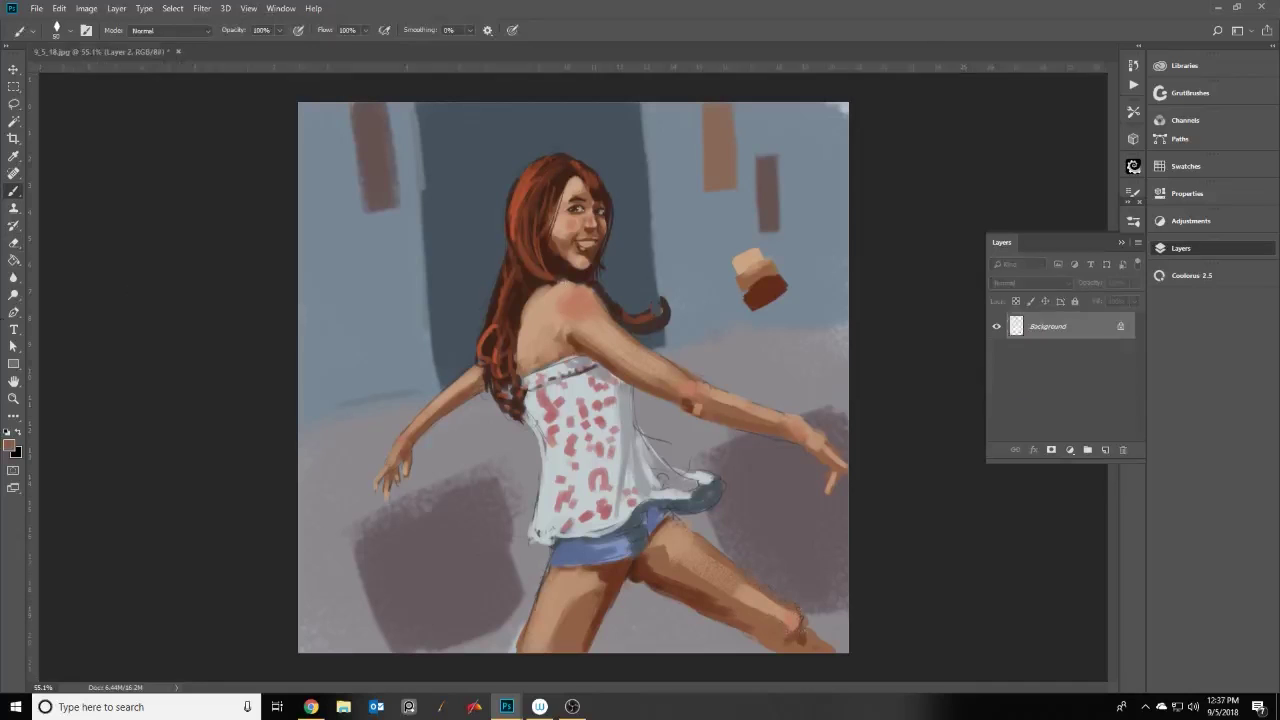
{"action": "mouse_move", "coordinate": [615, 585]}
{"action": "left_mouse_down"}
{"action": "mouse_move", "coordinate": [580, 614]}
{"action": "mouse_move", "coordinate": [576, 650]}
{"action": "left_mouse_up"}
{"action": "left_click_drag", "start_coordinate": [544, 285], "coordinate": [522, 316]}
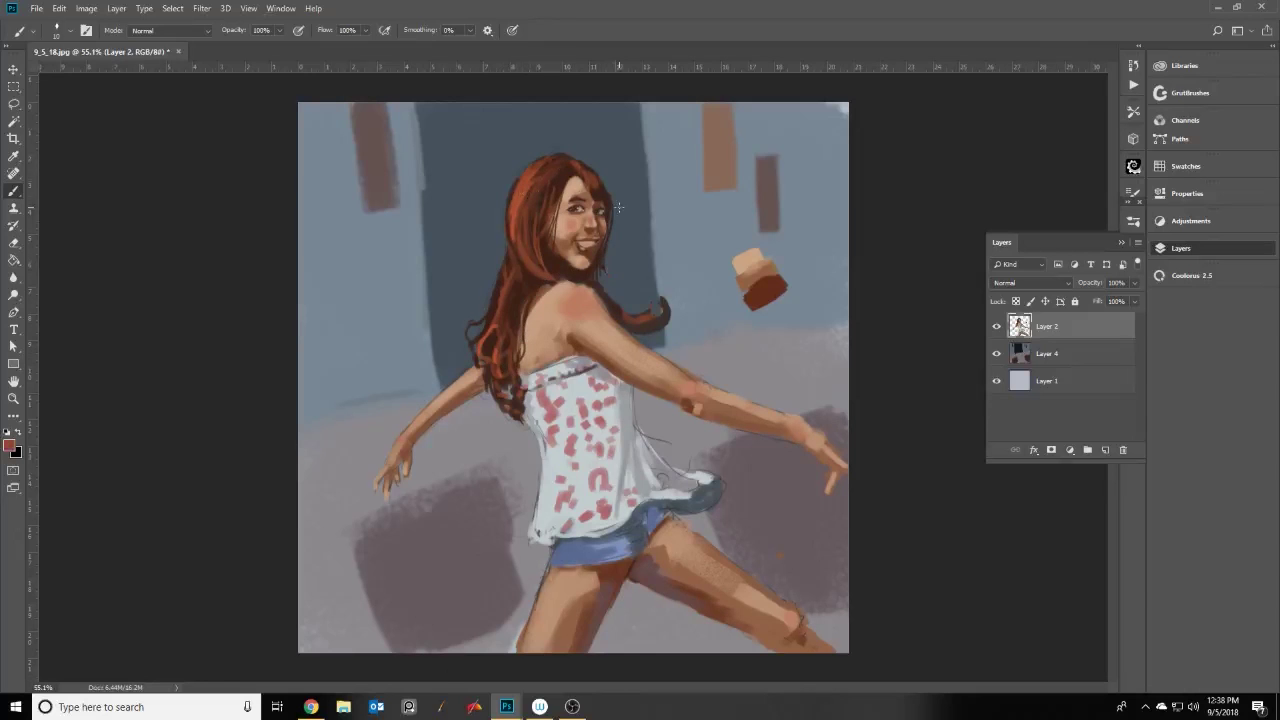
Zoom into the face, pick a skin tone and light pink, then zoom back out
{"action": "scroll", "coordinate": [590, 258], "scroll_direction": "up", "scroll_amount": 5}
{"action": "left_click", "coordinate": [573, 247], "text": "alt"}
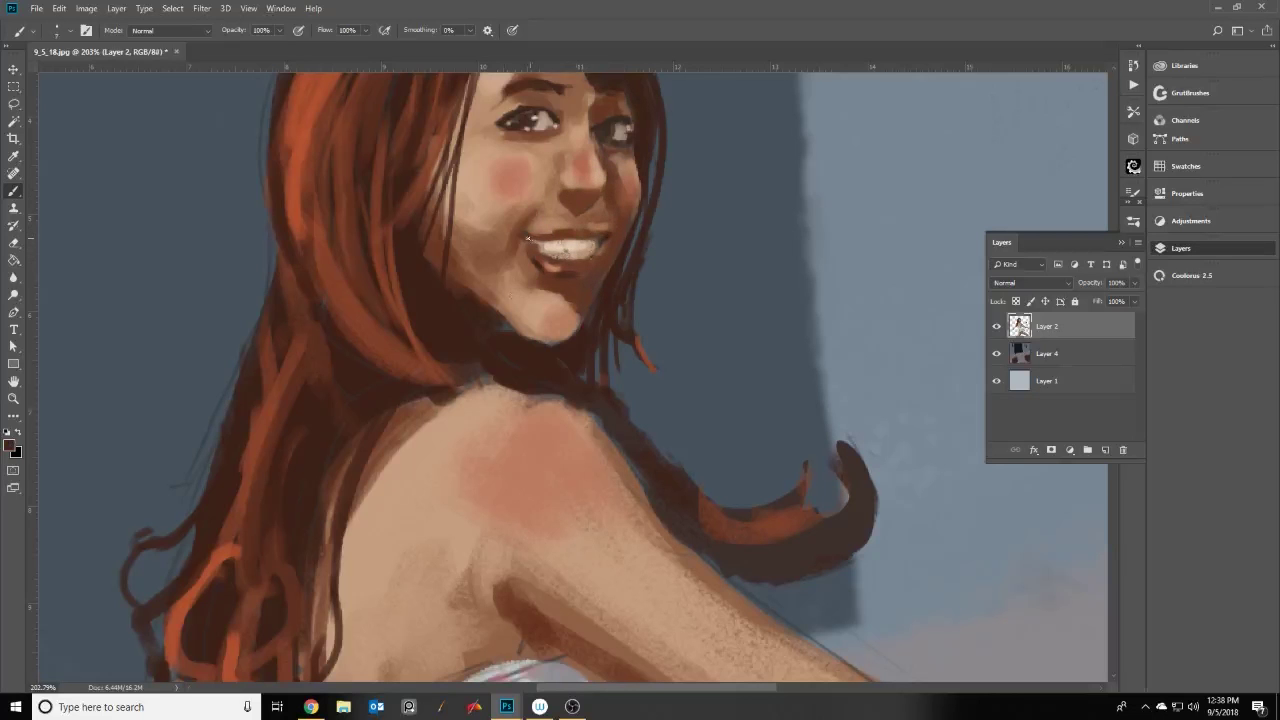
{"action": "left_click", "coordinate": [555, 269], "text": "alt"}
{"action": "scroll", "coordinate": [418, 464], "scroll_direction": "down", "scroll_amount": 5}
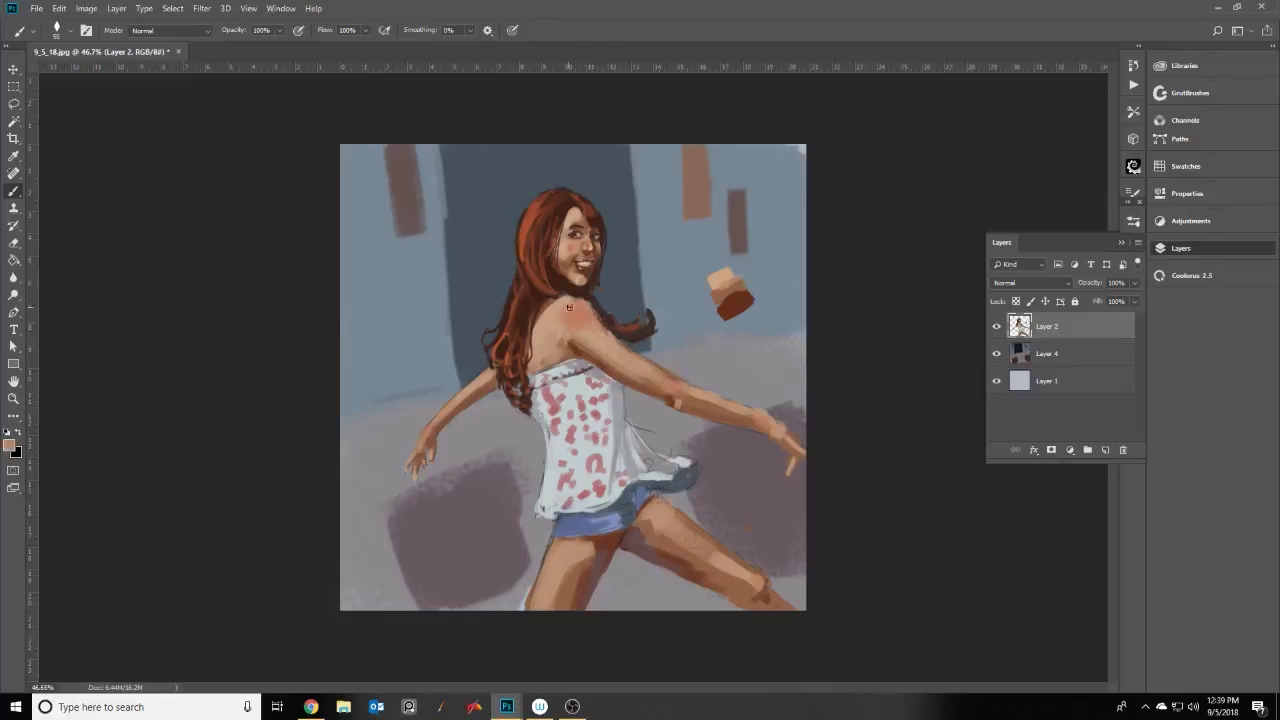
On Layer 4, fill the upper-right rectangle with dark pink and add light sign markings
{"action": "key", "text": "l"}
{"action": "key", "text": "alt+bracketleft"}
{"action": "left_click_drag", "start_coordinate": [383, 143], "coordinate": [407, 124]}
{"action": "key", "text": "x"}
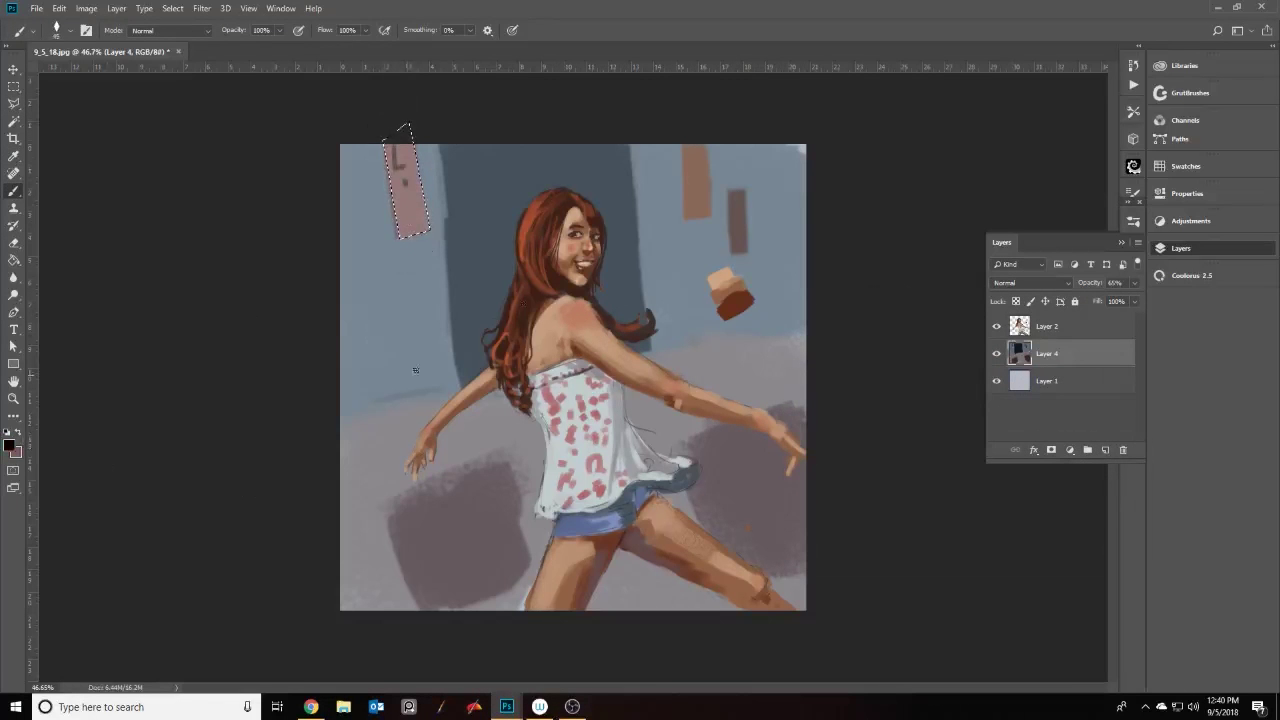
{"action": "left_click_drag", "start_coordinate": [676, 147], "coordinate": [684, 132]}
{"action": "key", "text": "b"}
{"action": "key", "text": "Return"}
{"action": "key", "text": "alt+BackSpace"}
{"action": "left_click_drag", "start_coordinate": [694, 148], "coordinate": [705, 212]}
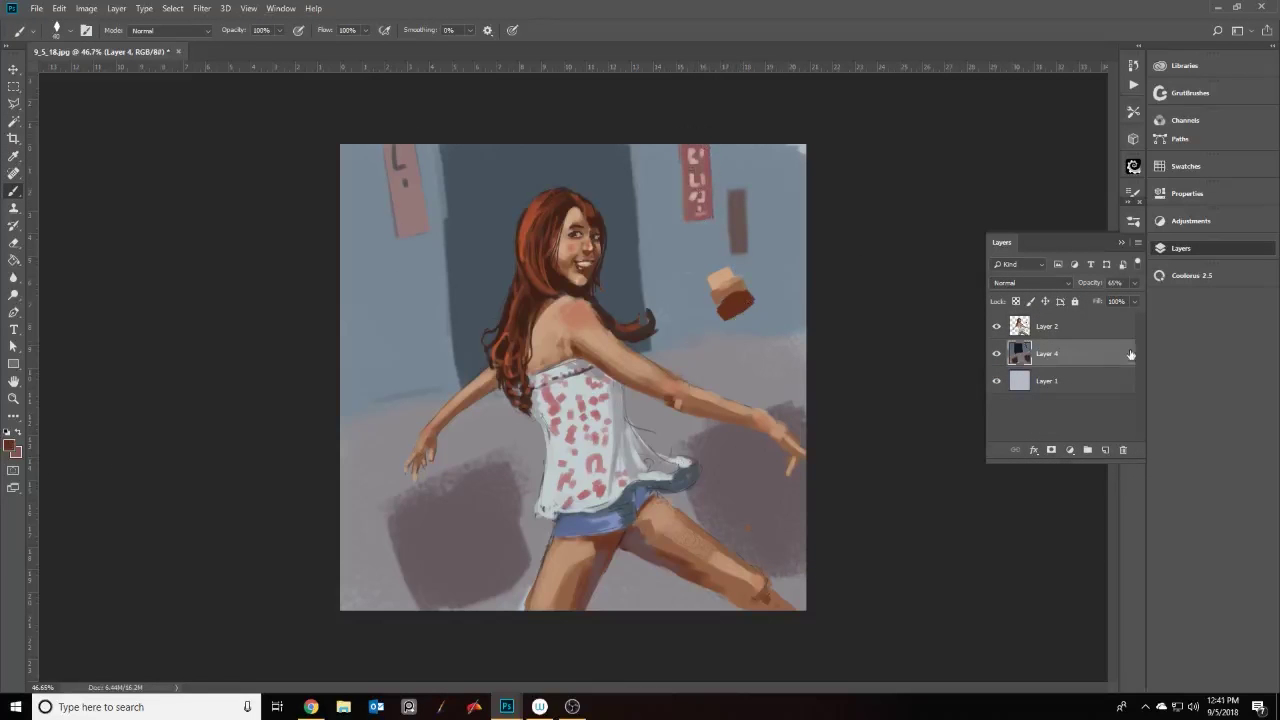
Choose a dark grey-blue painting colour and set Layer 4 to full opacity
{"action": "key", "text": "F6"}
{"action": "key", "text": "Return"}
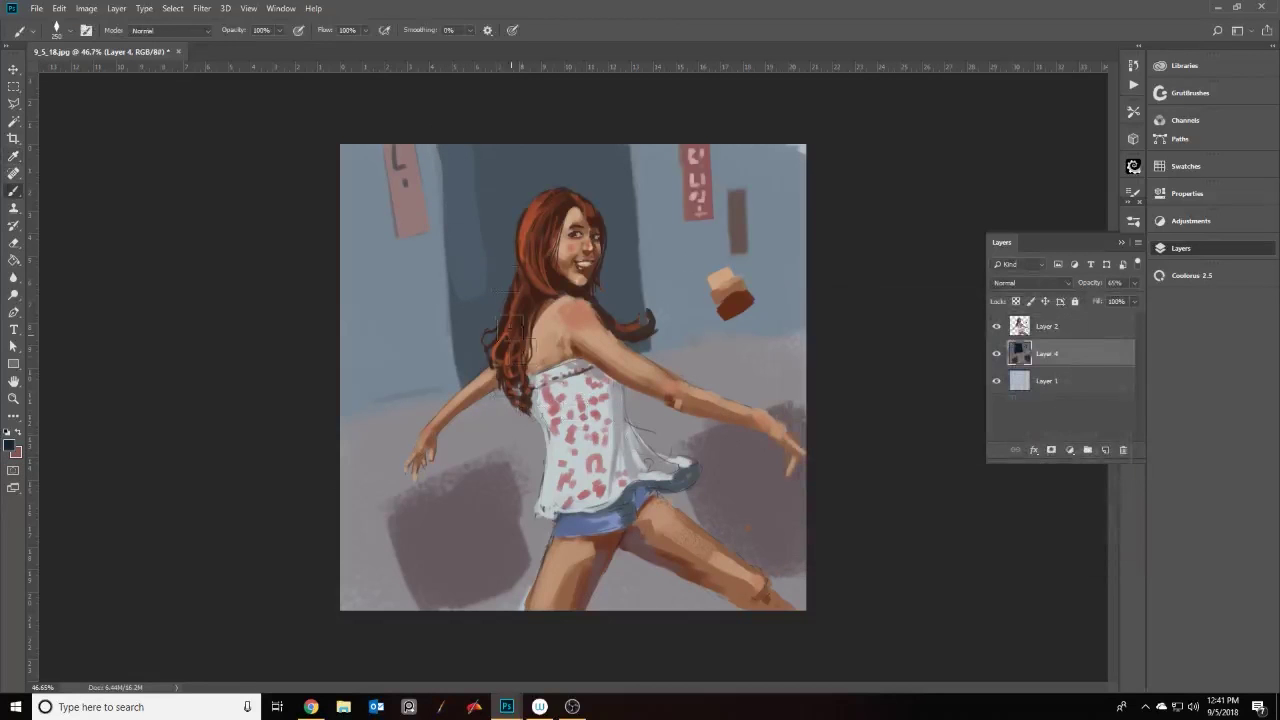
{"action": "key", "text": "F6"}
{"action": "key", "text": "Return"}
{"action": "key", "text": "0"}
Paint dark poles, vertical streaks and diagonal floor streaks into the street backdrop
{"action": "left_click_drag", "start_coordinate": [499, 427], "coordinate": [473, 403]}
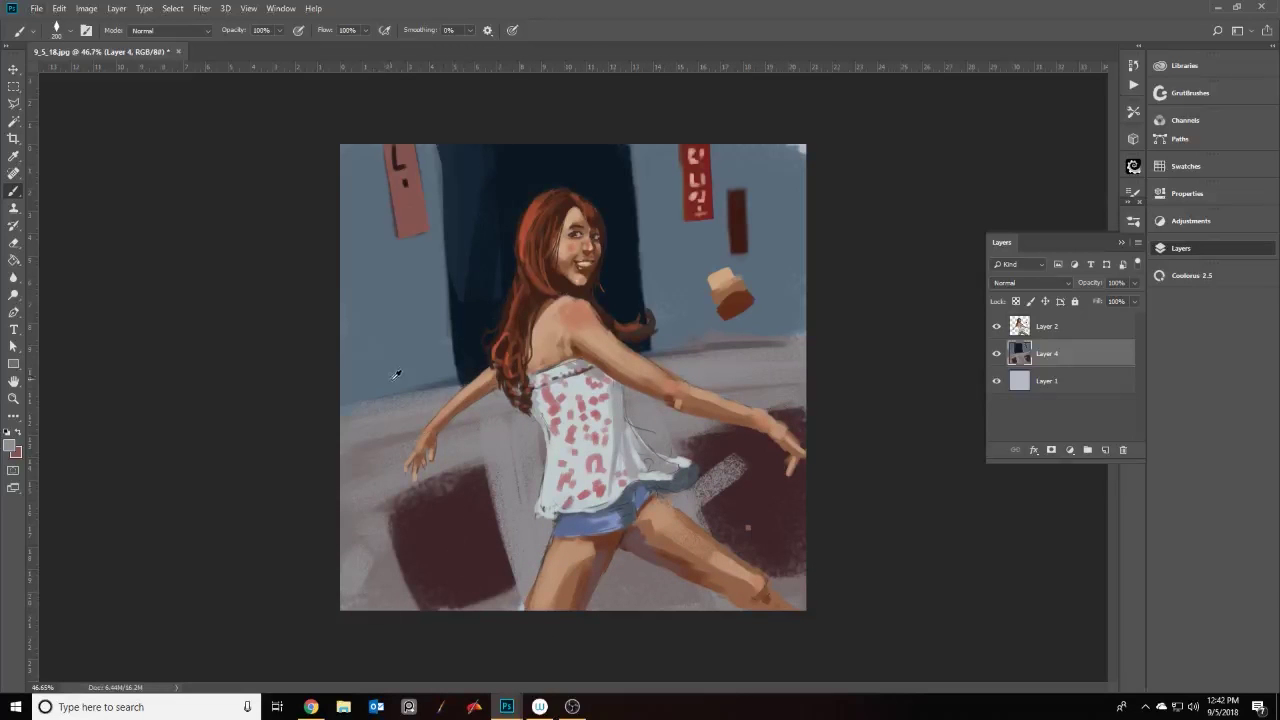
{"action": "left_click_drag", "start_coordinate": [370, 400], "coordinate": [355, 175]}
{"action": "mouse_move", "coordinate": [770, 330]}
{"action": "left_mouse_down"}
{"action": "mouse_move", "coordinate": [745, 150]}
{"action": "mouse_move", "coordinate": [790, 150]}
{"action": "left_mouse_up"}
{"action": "left_click", "coordinate": [738, 215], "text": "alt"}
{"action": "left_click_drag", "start_coordinate": [690, 365], "coordinate": [770, 345]}
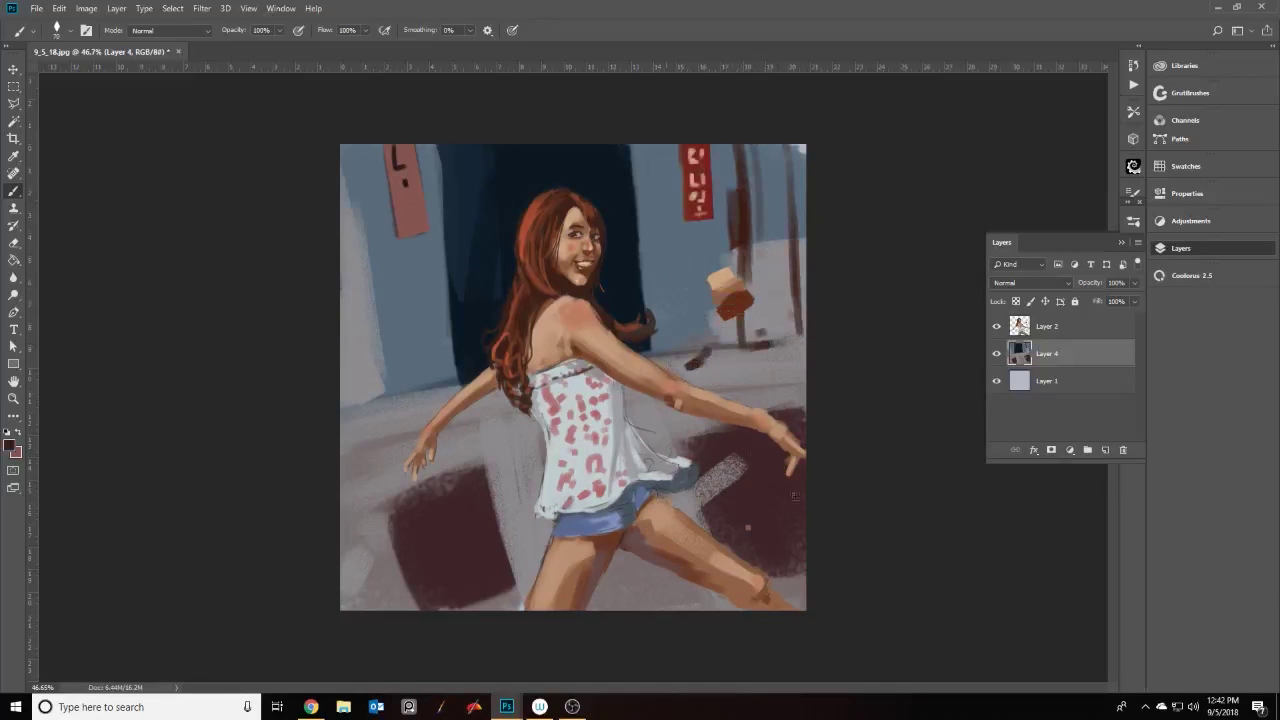
{"action": "left_click_drag", "start_coordinate": [385, 422], "coordinate": [345, 505]}
{"action": "left_click_drag", "start_coordinate": [395, 515], "coordinate": [355, 605]}
{"action": "left_click_drag", "start_coordinate": [755, 360], "coordinate": [705, 405]}
{"action": "left_click_drag", "start_coordinate": [400, 490], "coordinate": [360, 561]}
On Layer 2, highlight the hair's top edge and paint over the orange box
{"action": "left_click", "coordinate": [1095, 332]}
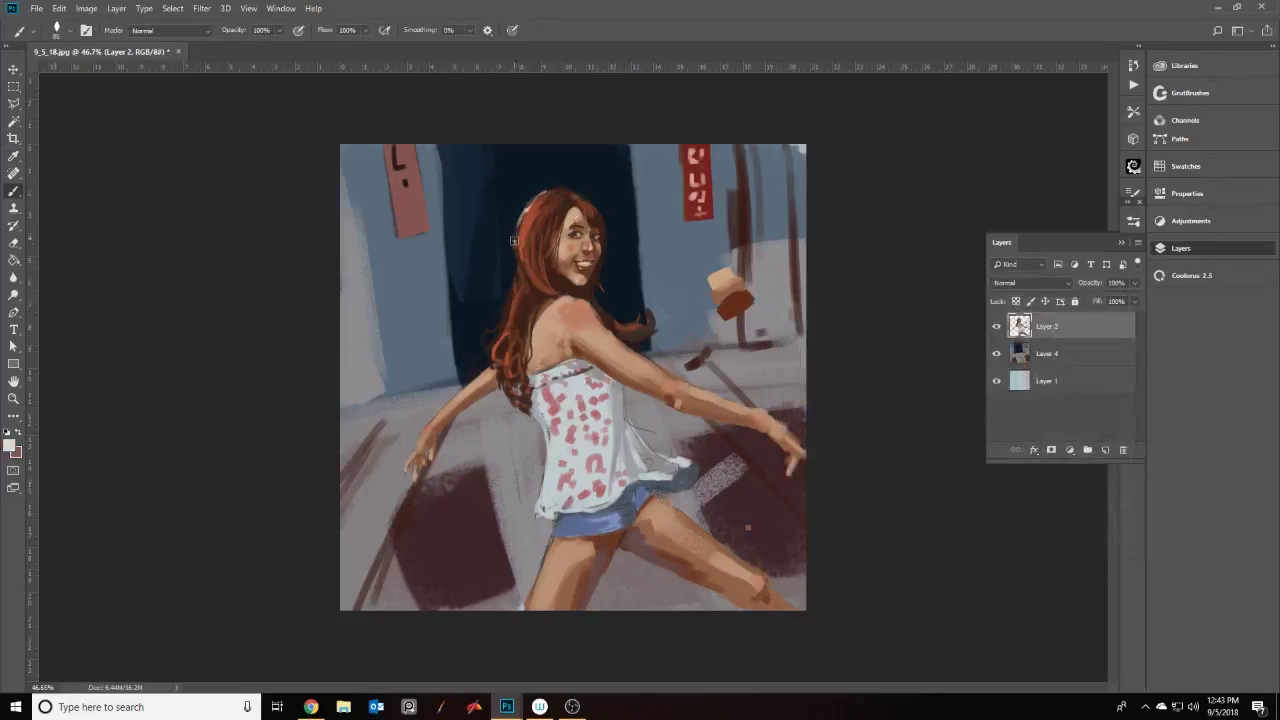
{"action": "left_click_drag", "start_coordinate": [563, 187], "coordinate": [535, 238]}
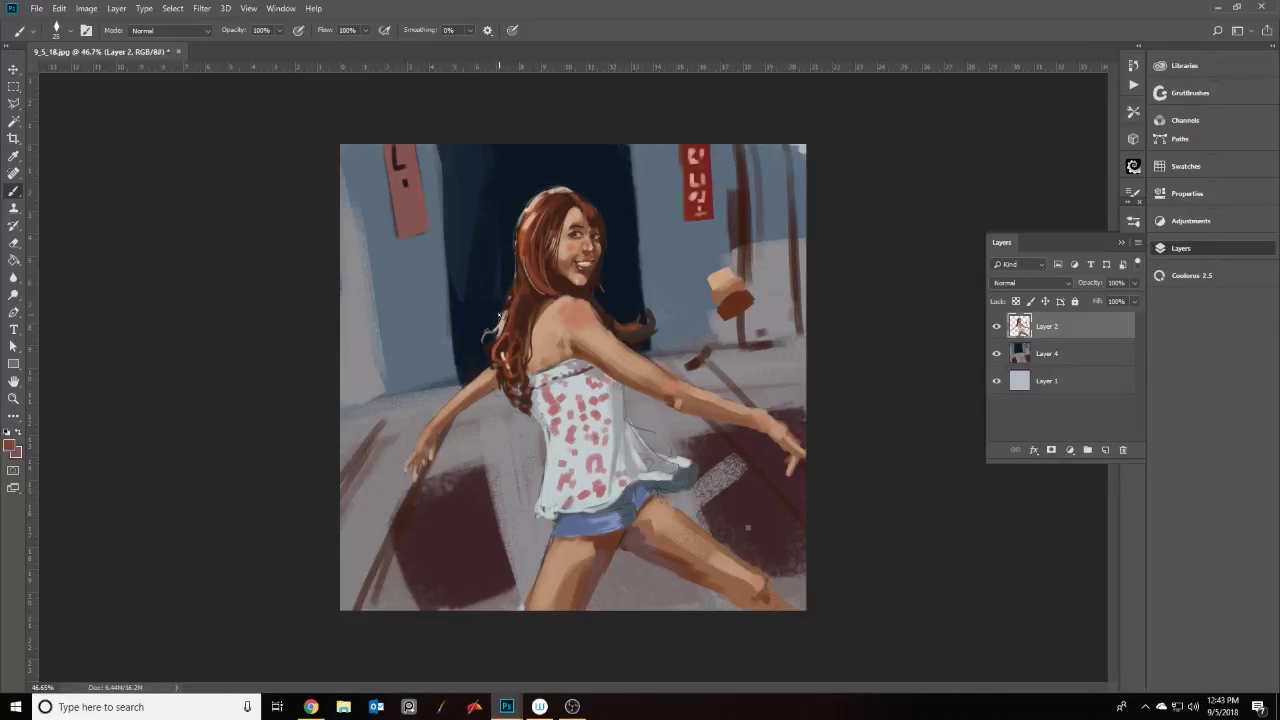
{"action": "left_click_drag", "start_coordinate": [725, 285], "coordinate": [765, 300]}
Scale Layers 2 and 4 together to about 114% and reposition them
{"action": "key", "text": "v"}
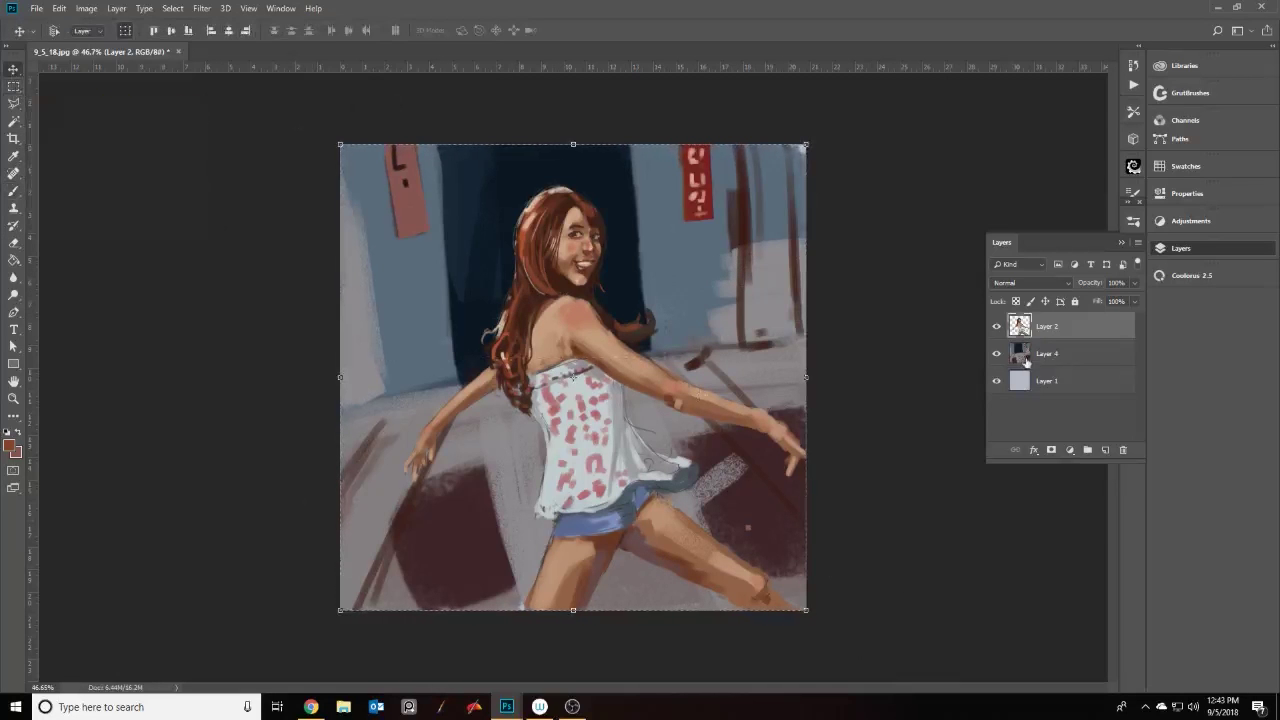
{"action": "left_click", "coordinate": [1026, 355], "text": "shift"}
{"action": "key", "text": "ctrl+t"}
{"action": "left_click_drag", "start_coordinate": [806, 144], "coordinate": [840, 128]}
{"action": "left_click_drag", "start_coordinate": [713, 255], "coordinate": [756, 233]}
{"action": "key", "text": "Return"}
Brush orange strands through the left hair, flowing hair and below the chin
{"action": "key", "text": "b"}
{"action": "left_click", "coordinate": [1084, 325]}
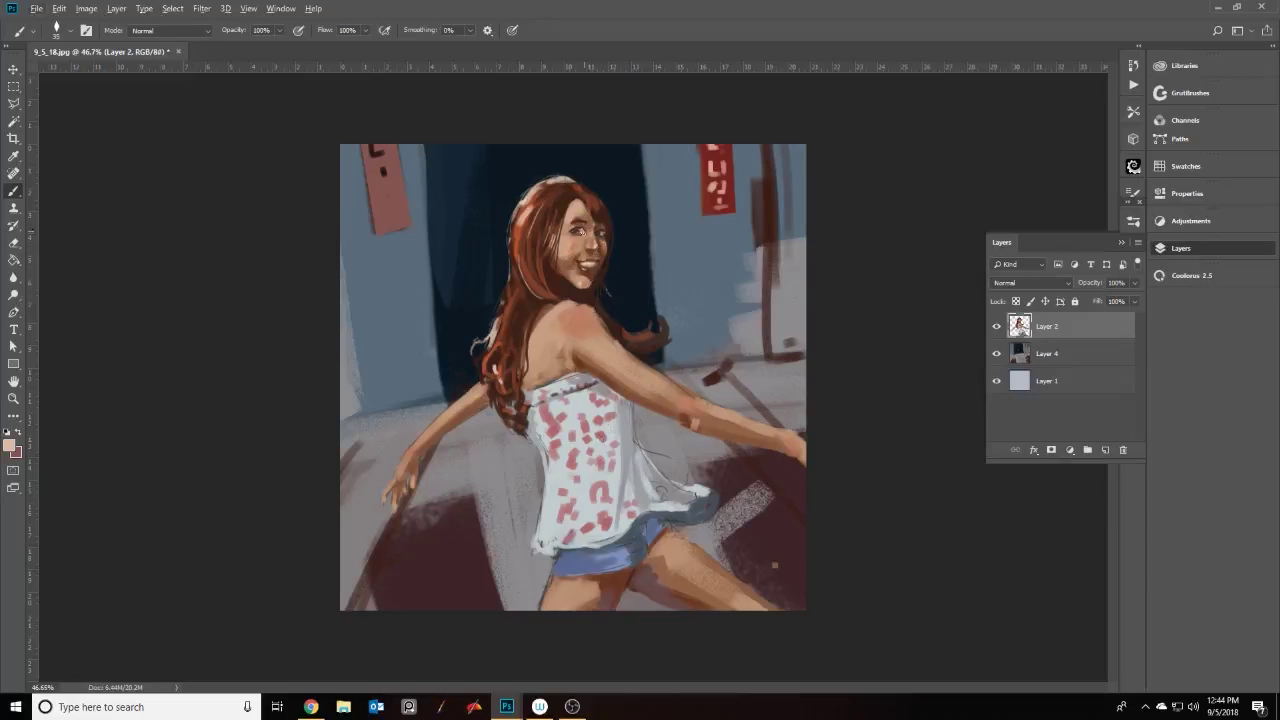
{"action": "scroll", "coordinate": [585, 236], "scroll_direction": "up", "scroll_amount": 5}
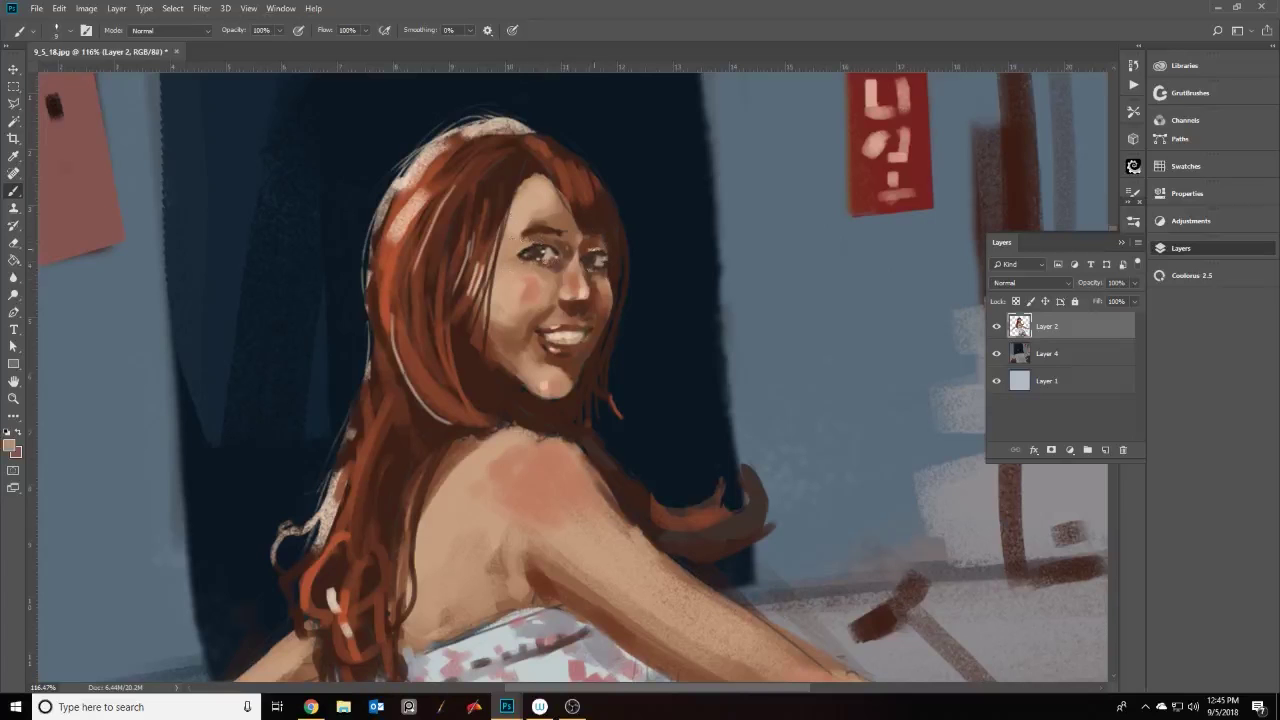
{"action": "left_click_drag", "start_coordinate": [365, 350], "coordinate": [285, 515]}
{"action": "mouse_move", "coordinate": [745, 450]}
{"action": "left_mouse_down"}
{"action": "mouse_move", "coordinate": [715, 520]}
{"action": "mouse_move", "coordinate": [705, 505]}
{"action": "left_mouse_up"}
{"action": "left_click_drag", "start_coordinate": [728, 520], "coordinate": [690, 535]}
{"action": "left_click_drag", "start_coordinate": [608, 340], "coordinate": [655, 425]}
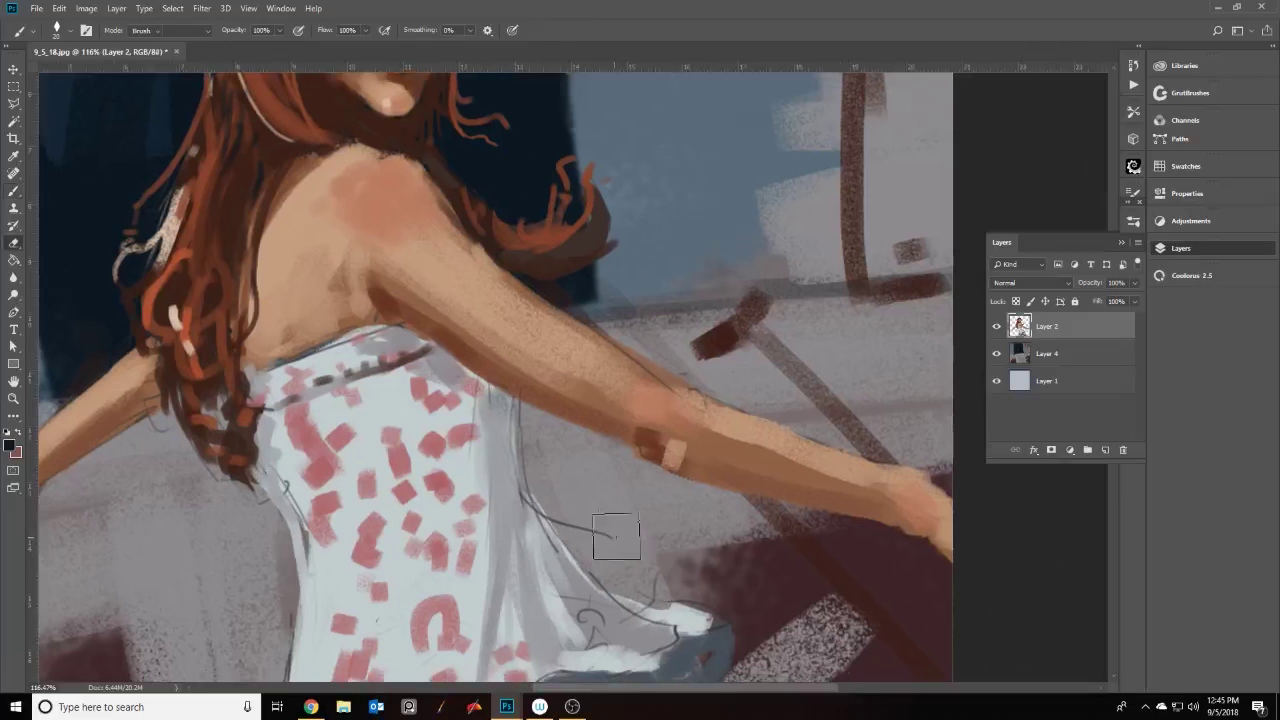
Pan across the arm, dress and legs to review them, then select backdrop Layer 4
{"action": "left_click_drag", "start_coordinate": [638, 666], "coordinate": [483, 381]}
{"action": "left_click_drag", "start_coordinate": [514, 590], "coordinate": [404, 480]}
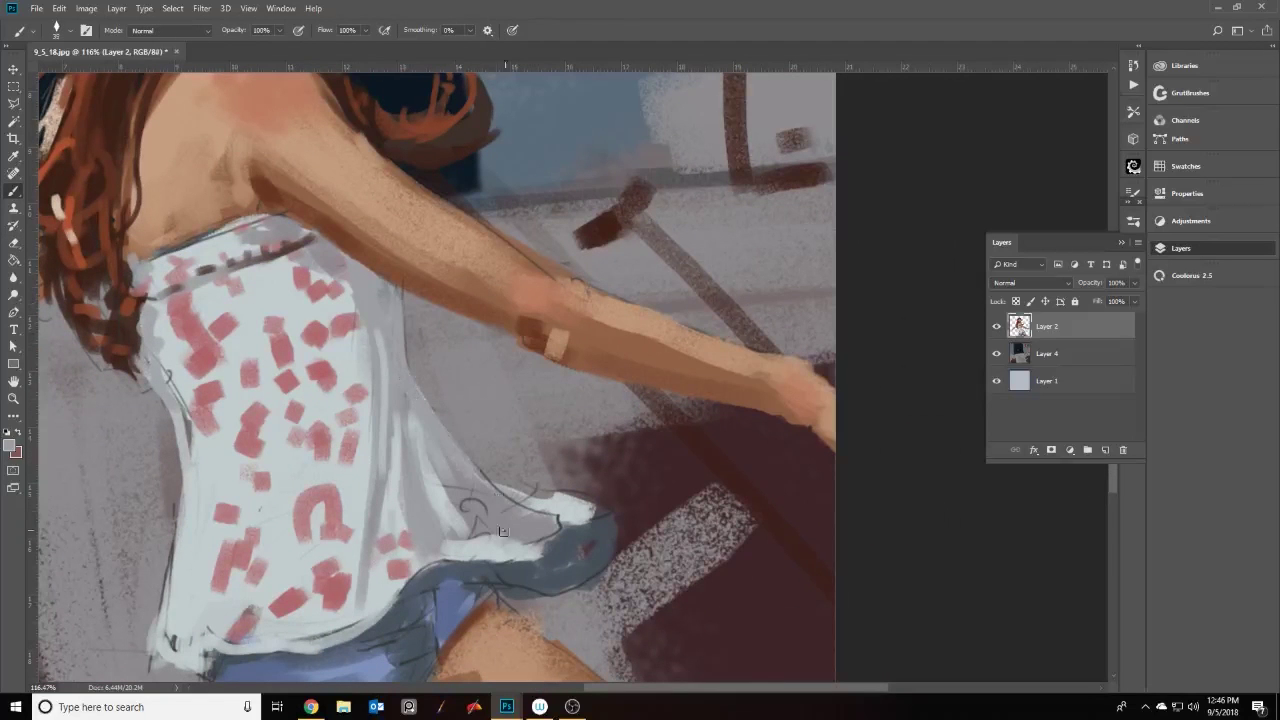
{"action": "left_click_drag", "start_coordinate": [413, 611], "coordinate": [501, 286]}
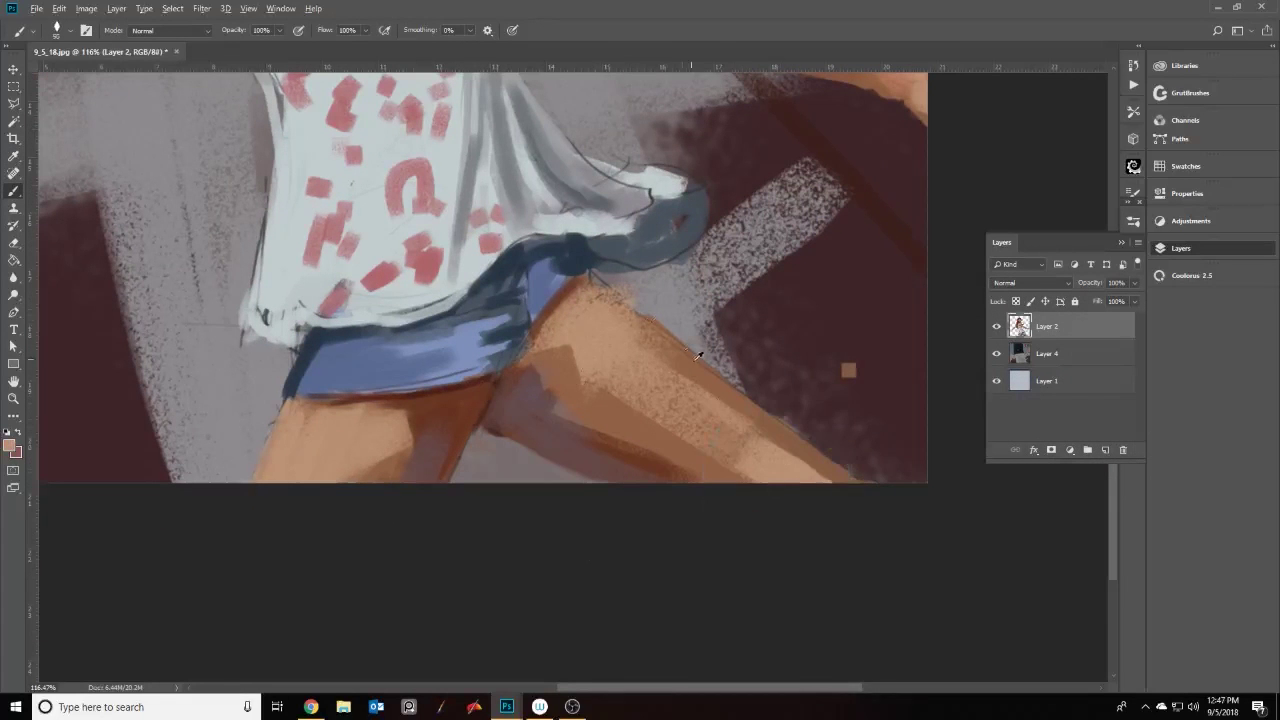
{"action": "left_click_drag", "start_coordinate": [615, 295], "coordinate": [643, 466]}
{"action": "left_click_drag", "start_coordinate": [709, 382], "coordinate": [303, 410]}
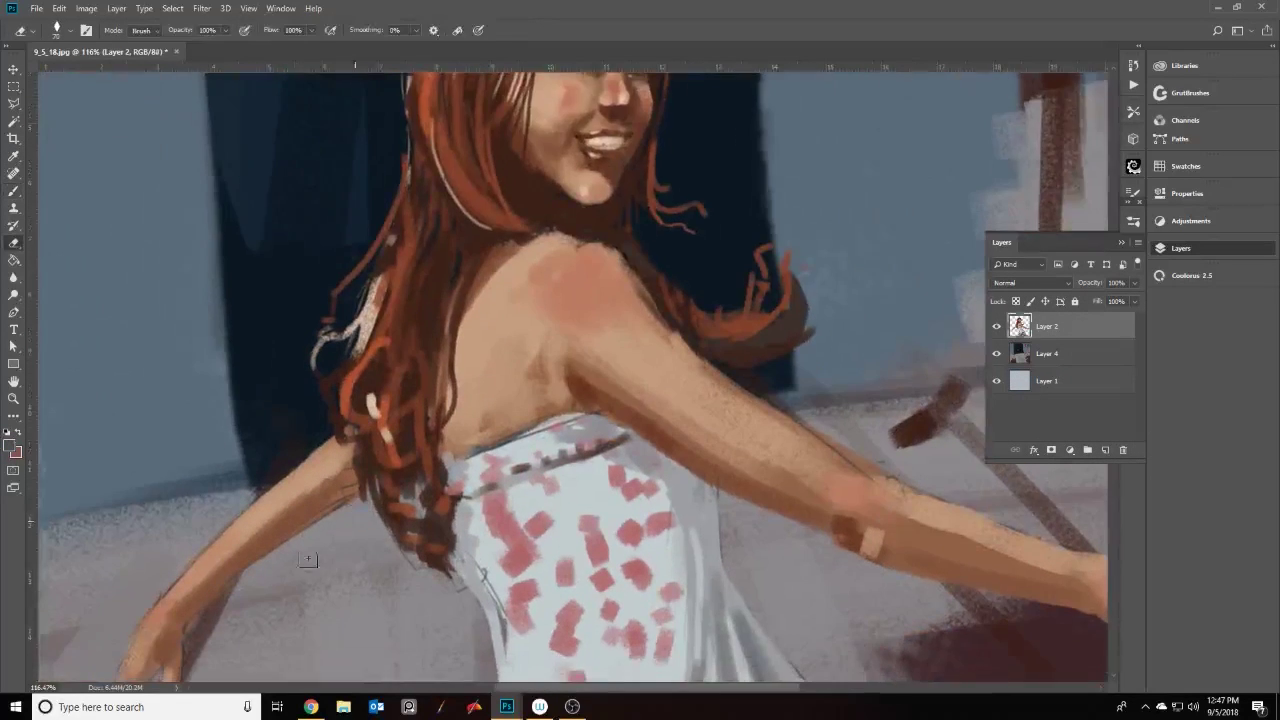
{"action": "scroll", "coordinate": [236, 483], "scroll_direction": "down", "scroll_amount": 5}
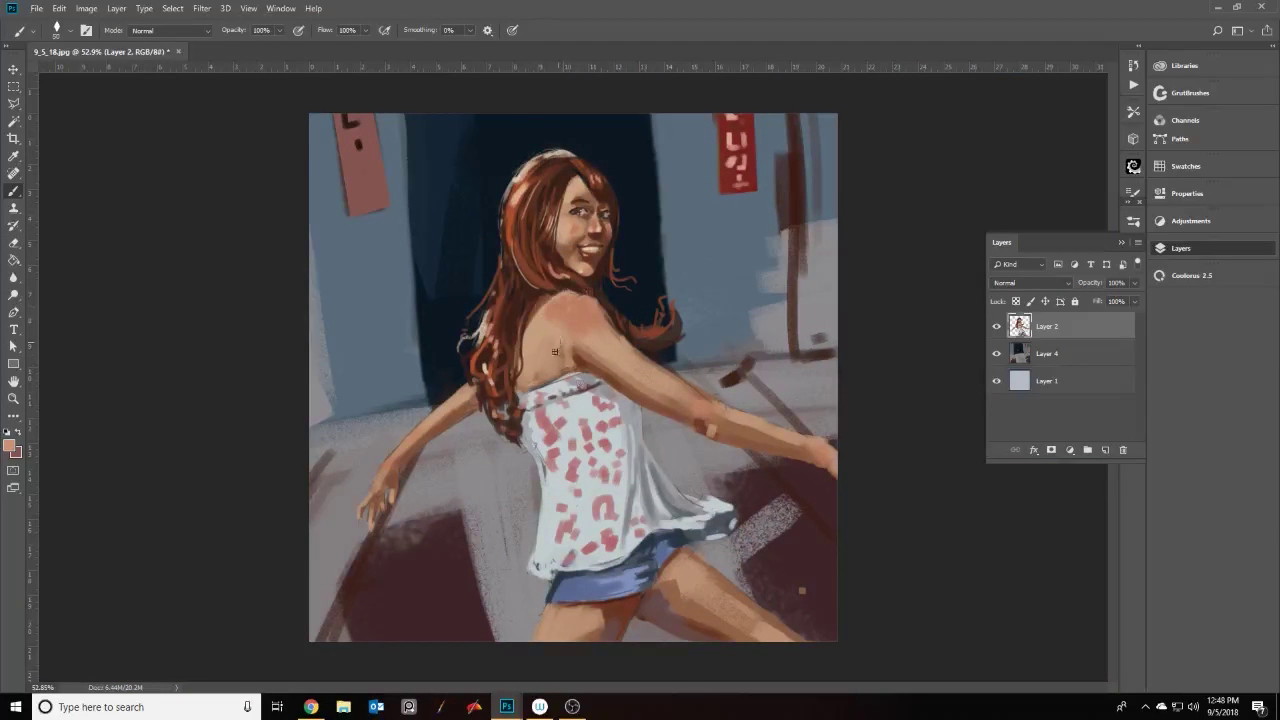
{"action": "left_click", "coordinate": [1070, 353]}
{"action": "left_click", "coordinate": [201, 8]}
Duplicate the backdrop as Layer 4 copy, apply Motion Blur, and mask the blur off the girl
{"action": "key", "text": "Escape"}
{"action": "key", "text": "ctrl+j"}
{"action": "left_click", "coordinate": [201, 8]}
{"action": "left_click", "coordinate": [400, 209]}
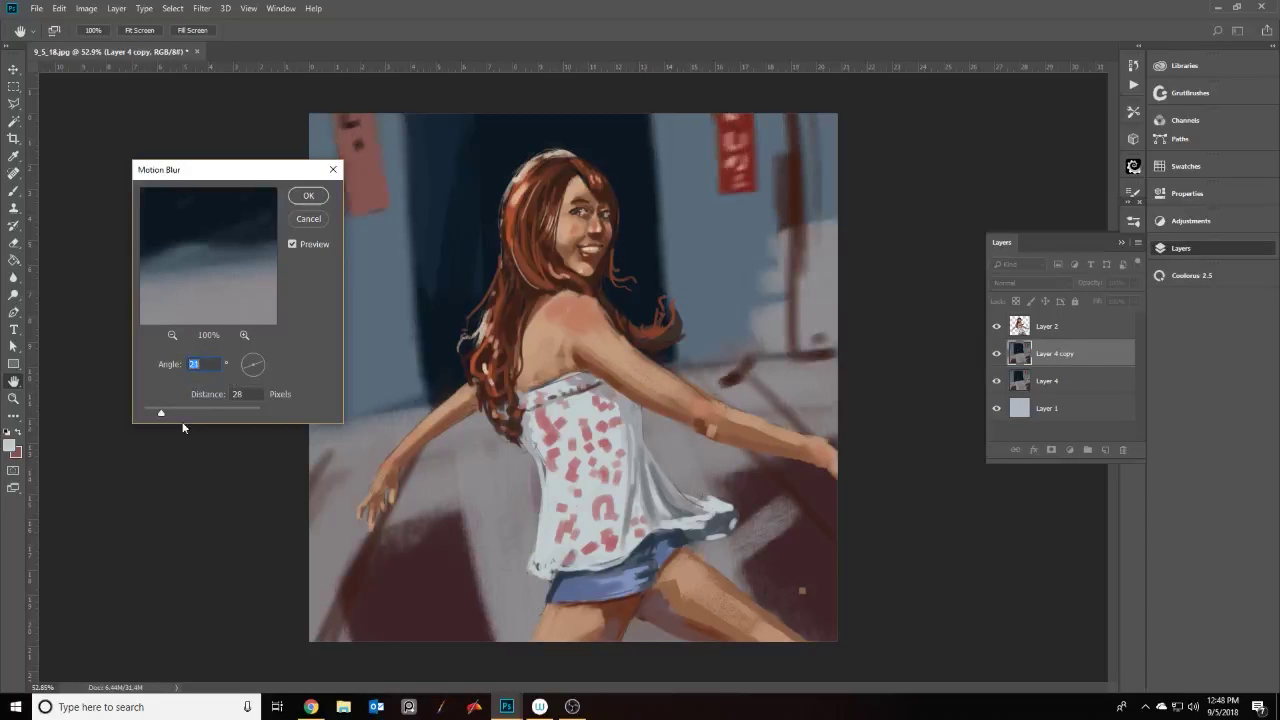
{"action": "left_click", "coordinate": [314, 194]}
{"action": "left_click", "coordinate": [1051, 450]}
{"action": "right_click", "coordinate": [745, 440]}
{"action": "key", "text": "Return"}
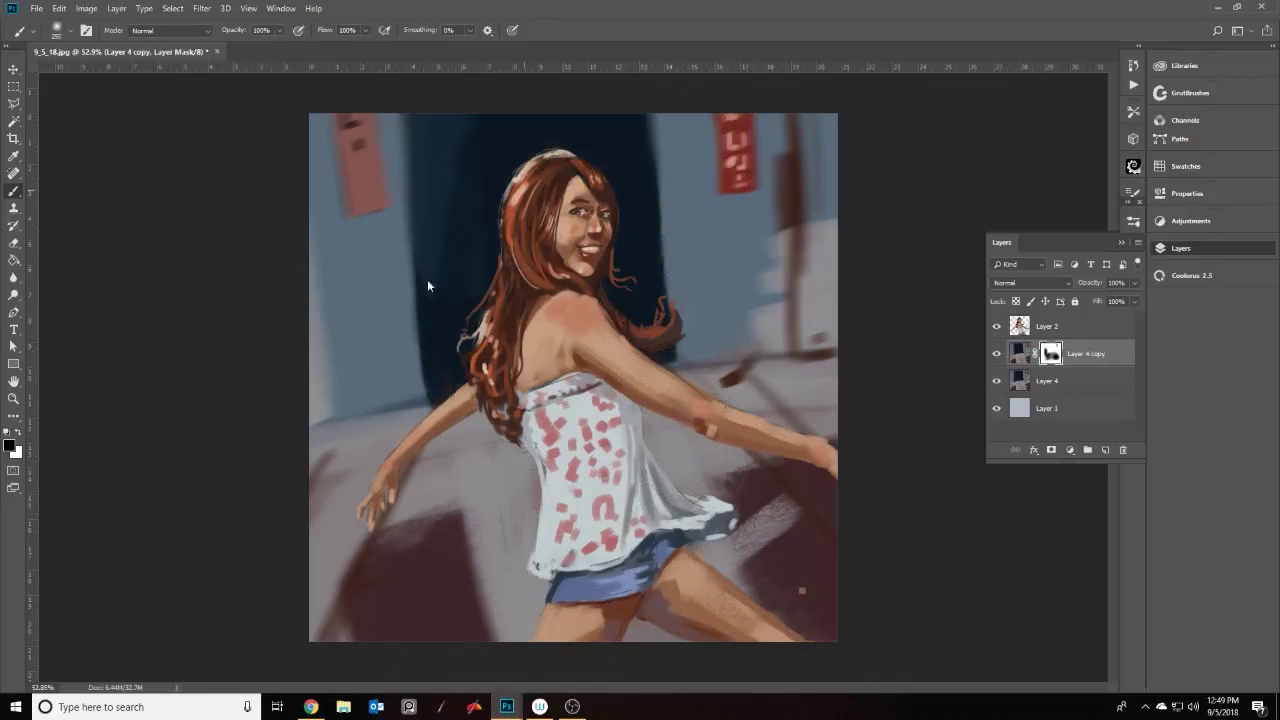
Add Layer 5 in Color Dodge mode and paint a light glow onto the face
{"action": "key", "text": "ctrl+alt+shift+e"}
{"action": "double_click", "coordinate": [1090, 326]}
{"action": "left_click", "coordinate": [1035, 255]}
{"action": "left_click", "coordinate": [1015, 378]}
{"action": "left_click", "coordinate": [1223, 237]}
{"action": "left_click", "coordinate": [9, 445]}
{"action": "left_click", "coordinate": [1100, 329]}
{"action": "left_click_drag", "start_coordinate": [565, 215], "coordinate": [580, 185]}
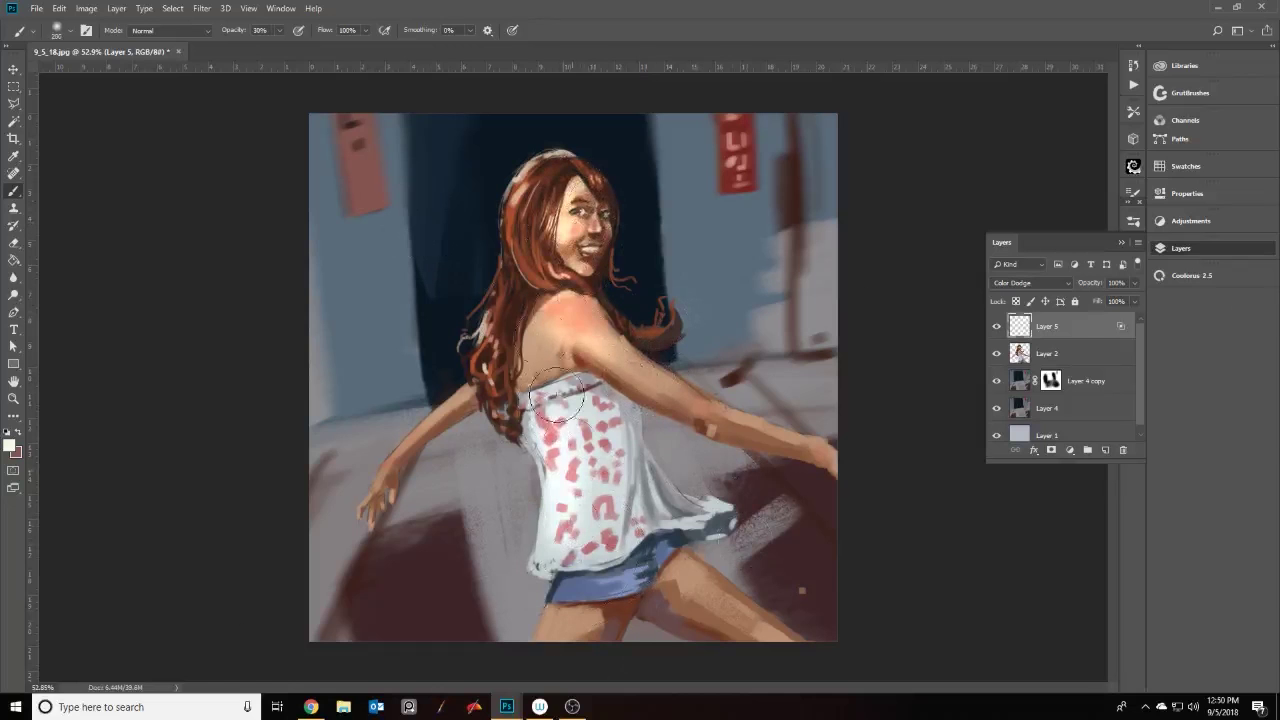
Set Layer 6 to Color Burn and deepen shadows on the arm, dress and legs
{"action": "double_click", "coordinate": [1090, 326]}
{"action": "left_click", "coordinate": [1035, 255]}
{"action": "left_click", "coordinate": [1030, 304]}
{"action": "key", "text": "Return"}
{"action": "mouse_move", "coordinate": [520, 310]}
{"action": "left_mouse_down"}
{"action": "mouse_move", "coordinate": [535, 395]}
{"action": "mouse_move", "coordinate": [760, 640]}
{"action": "left_mouse_up"}
{"action": "left_click_drag", "start_coordinate": [570, 600], "coordinate": [800, 640]}
Clip Color Dodge Layer 5 to the girl, brighten hair and face, and trim the face highlight
{"action": "left_click", "coordinate": [1047, 353]}
{"action": "left_click", "coordinate": [1010, 367], "text": "alt"}
{"action": "left_click_drag", "start_coordinate": [680, 300], "coordinate": [640, 335]}
{"action": "left_click_drag", "start_coordinate": [530, 240], "coordinate": [515, 270]}
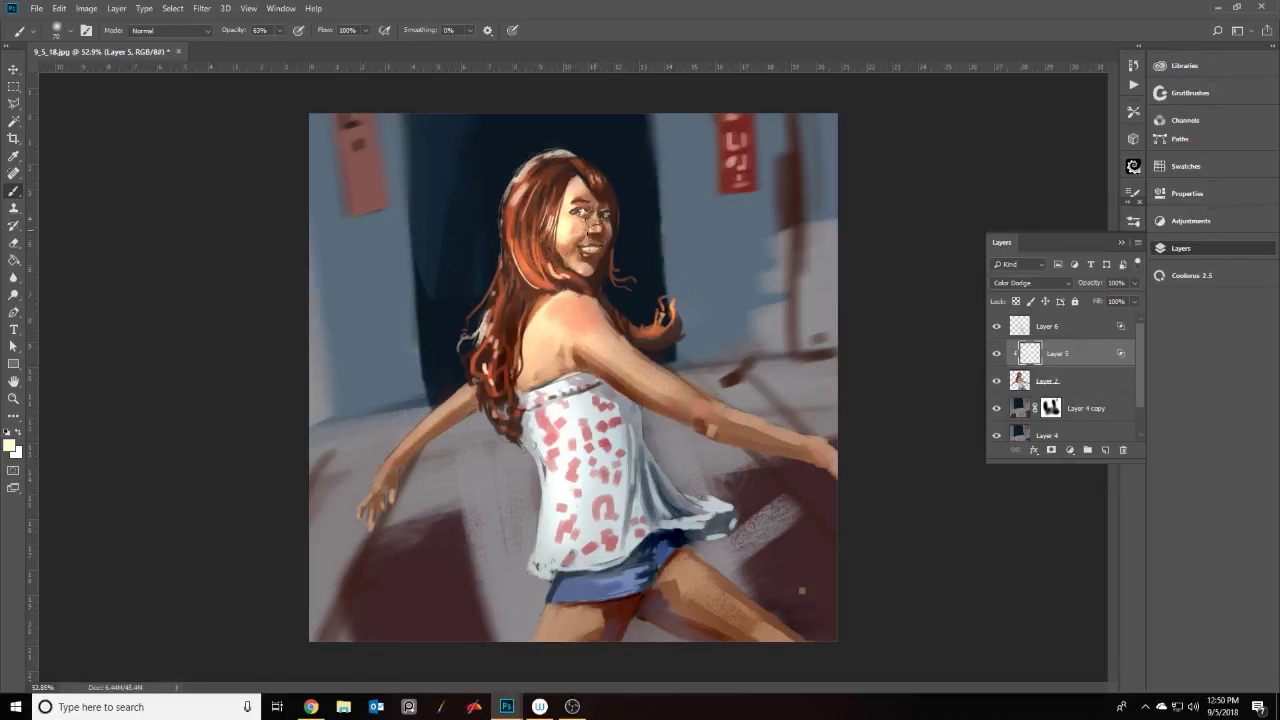
{"action": "key", "text": "e"}
{"action": "right_click", "coordinate": [585, 225]}
{"action": "key", "text": "Escape"}
{"action": "left_click_drag", "start_coordinate": [585, 225], "coordinate": [570, 240]}
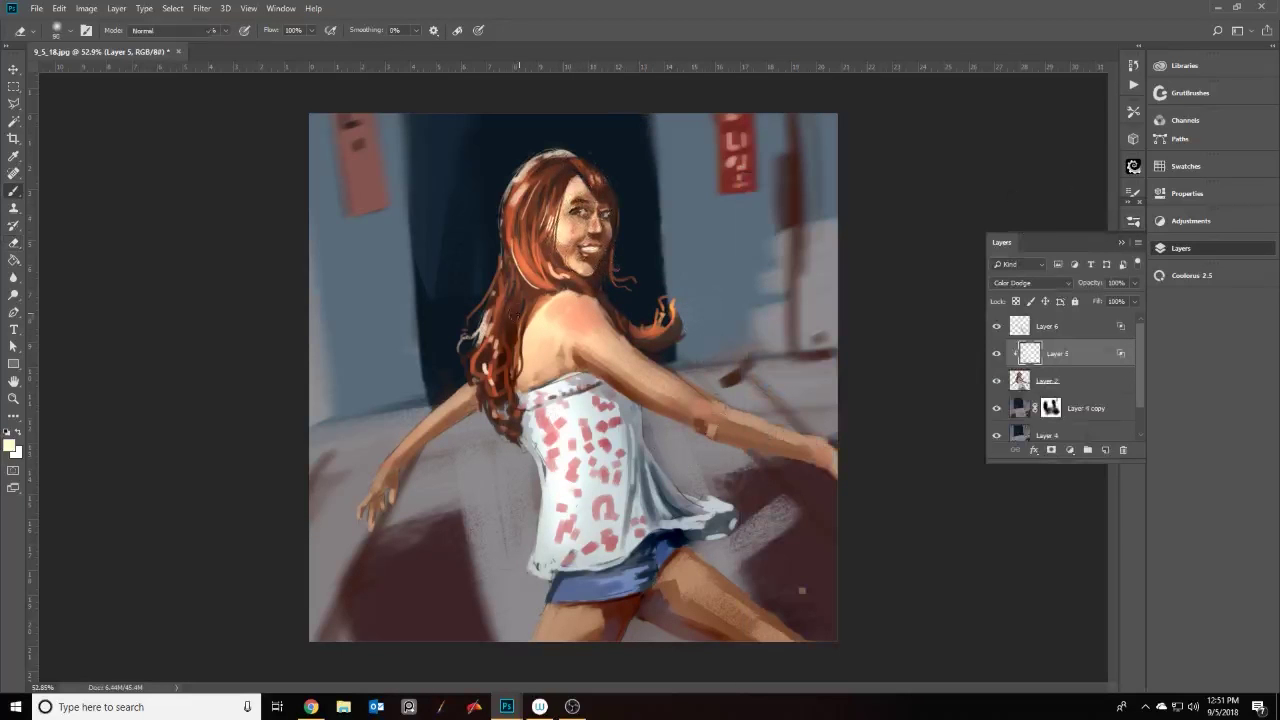
{"action": "key", "text": "b"}
{"action": "left_click_drag", "start_coordinate": [545, 165], "coordinate": [540, 260]}
Add more bright hair strokes, pick a light peach colour, and create empty Layer 7
{"action": "key", "text": "6"}
{"action": "key", "text": "3"}
{"action": "key", "text": "alt+bracketright"}
{"action": "left_click_drag", "start_coordinate": [538, 170], "coordinate": [500, 360]}
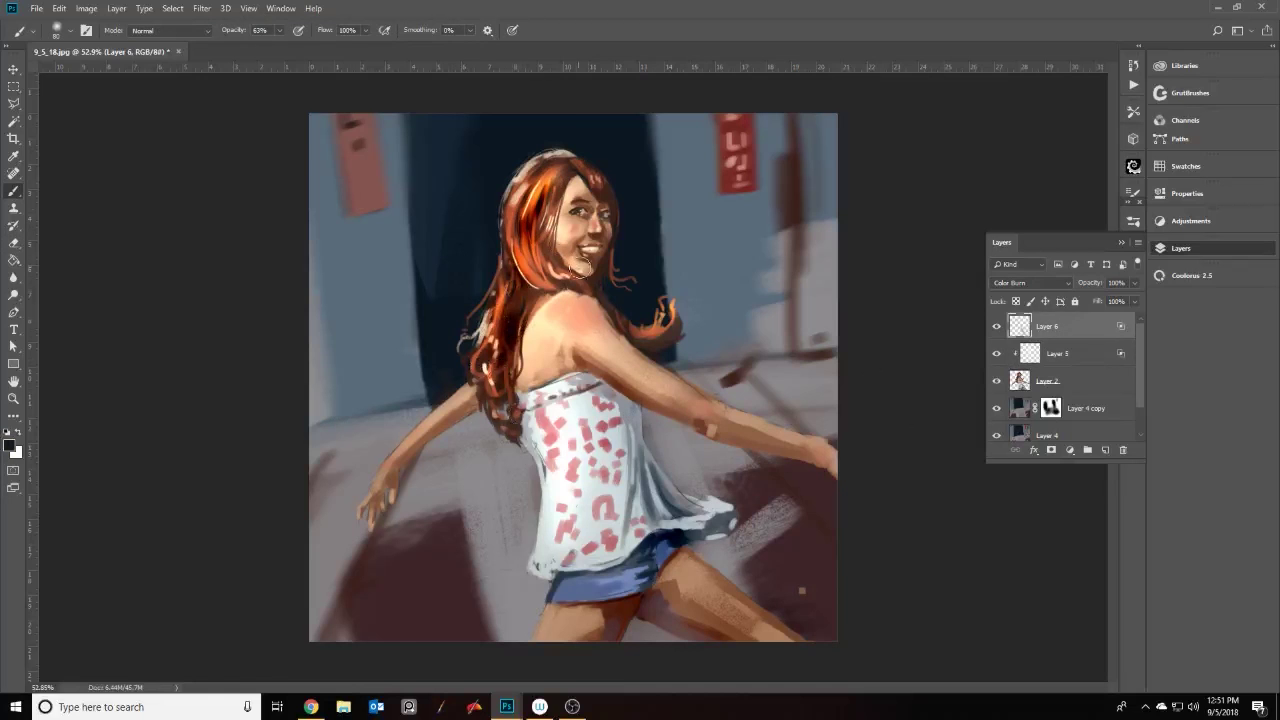
{"action": "key", "text": "alt+bracketleft"}
{"action": "left_click", "coordinate": [10, 446]}
{"action": "left_click", "coordinate": [1014, 543]}
{"action": "key", "text": "ctrl+shift+alt+n"}
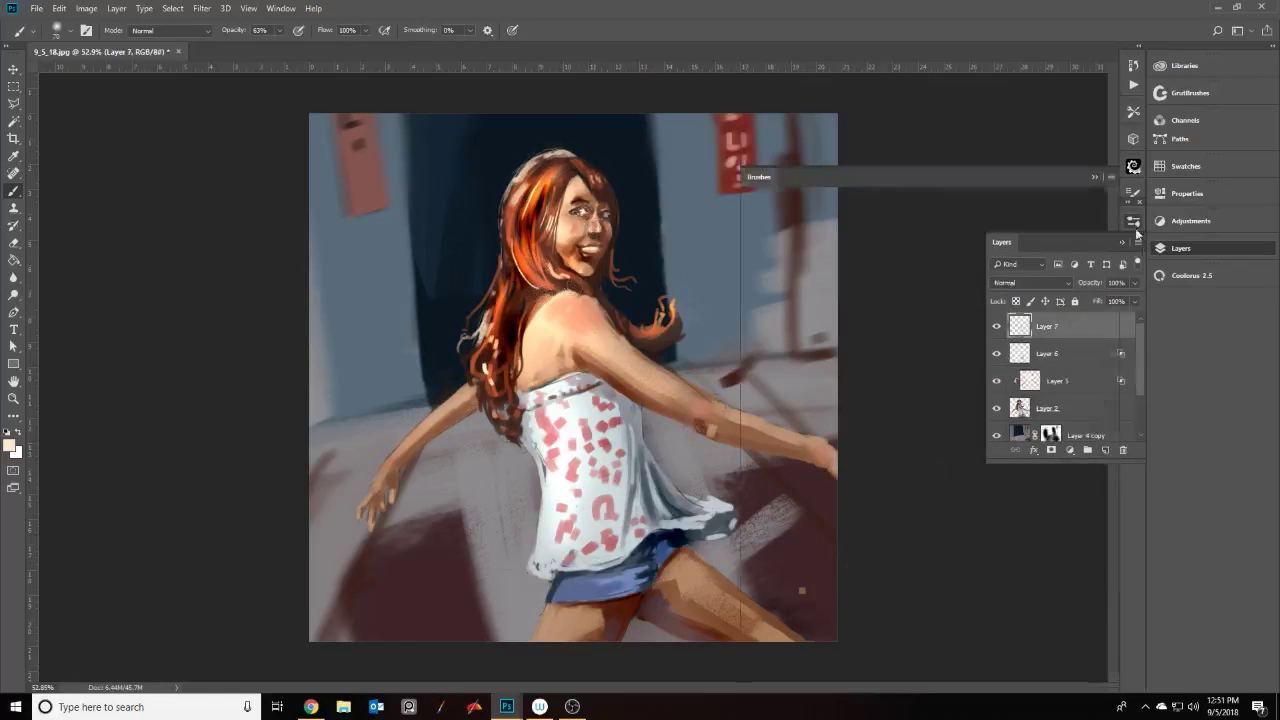
On Layer 7, sample a tan skin tone from the face, then zoom out to review the painting
{"action": "scroll", "coordinate": [581, 194], "scroll_direction": "up", "scroll_amount": 5}
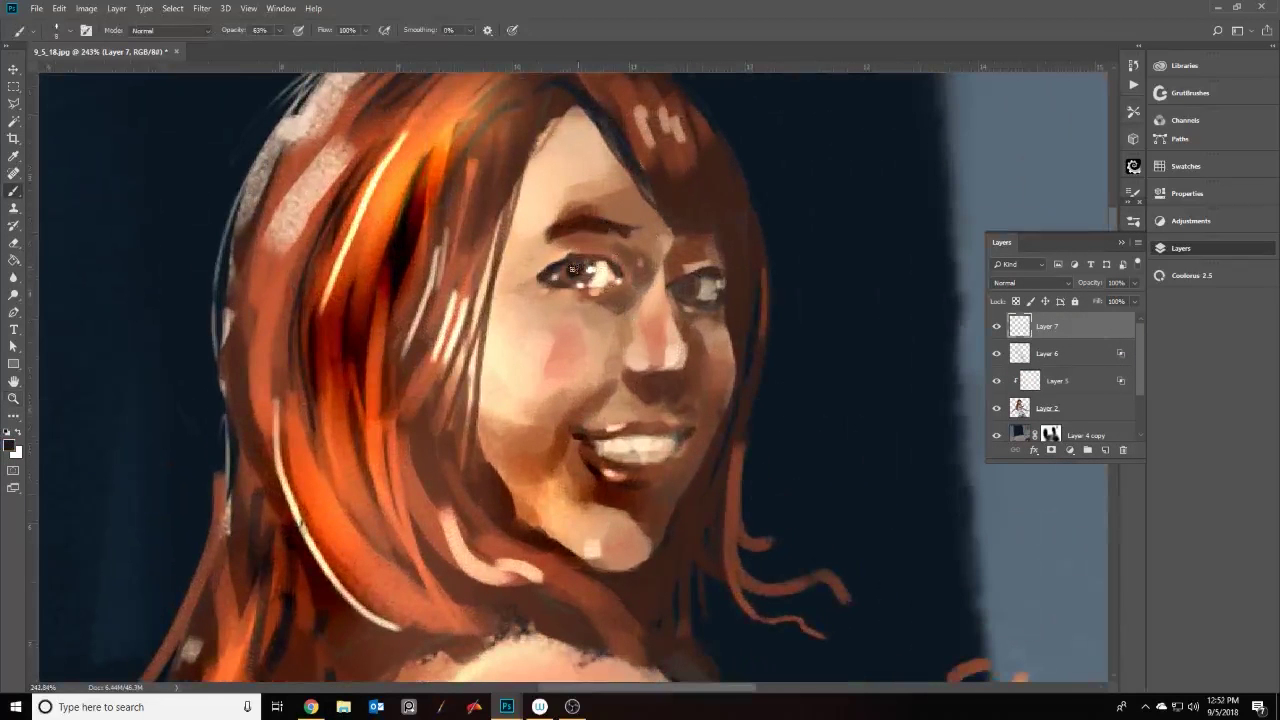
{"action": "key", "text": "x"}
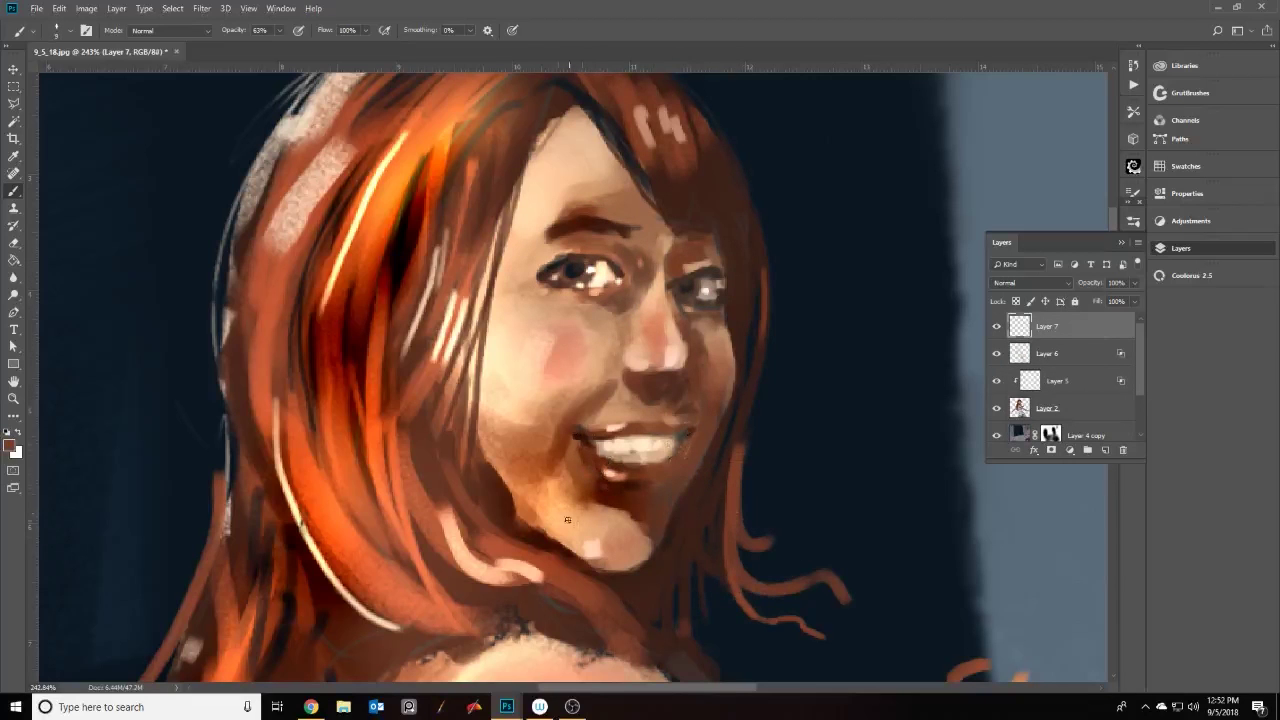
{"action": "left_click", "coordinate": [562, 128], "text": "alt"}
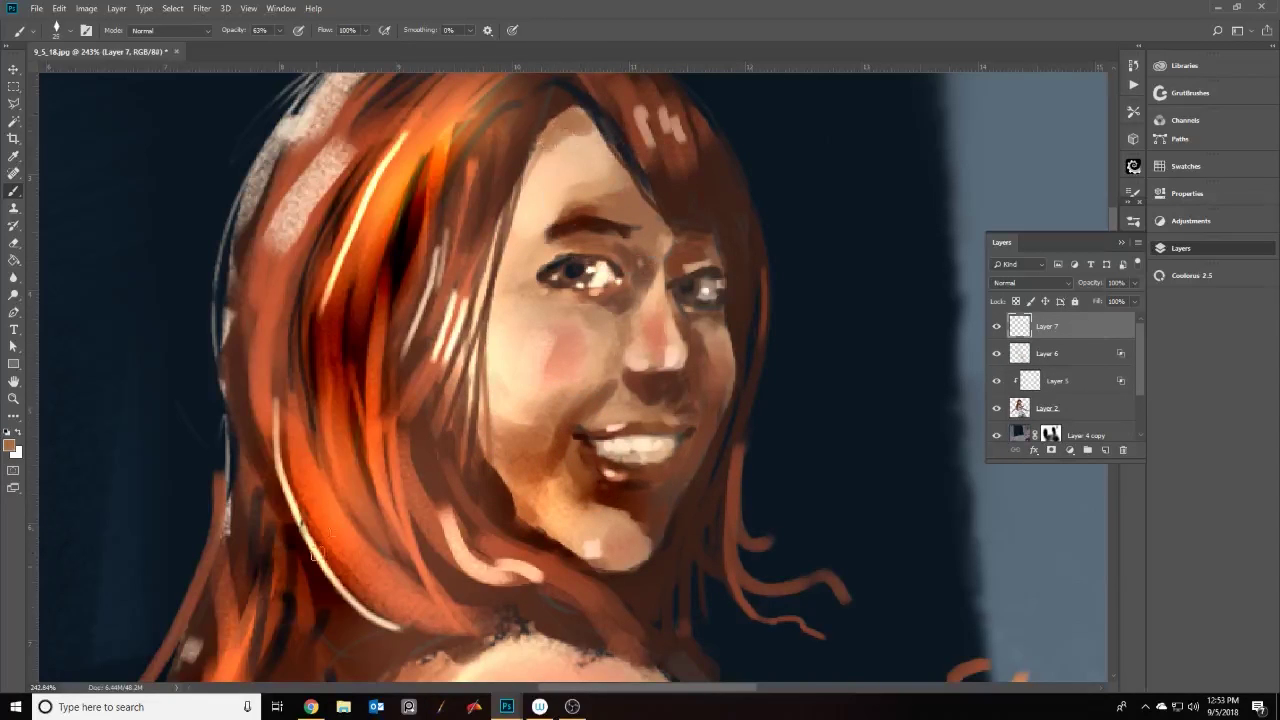
{"action": "scroll", "coordinate": [597, 102], "scroll_direction": "down", "scroll_amount": 5}
{"action": "scroll", "coordinate": [241, 461], "scroll_direction": "down", "scroll_amount": 5}
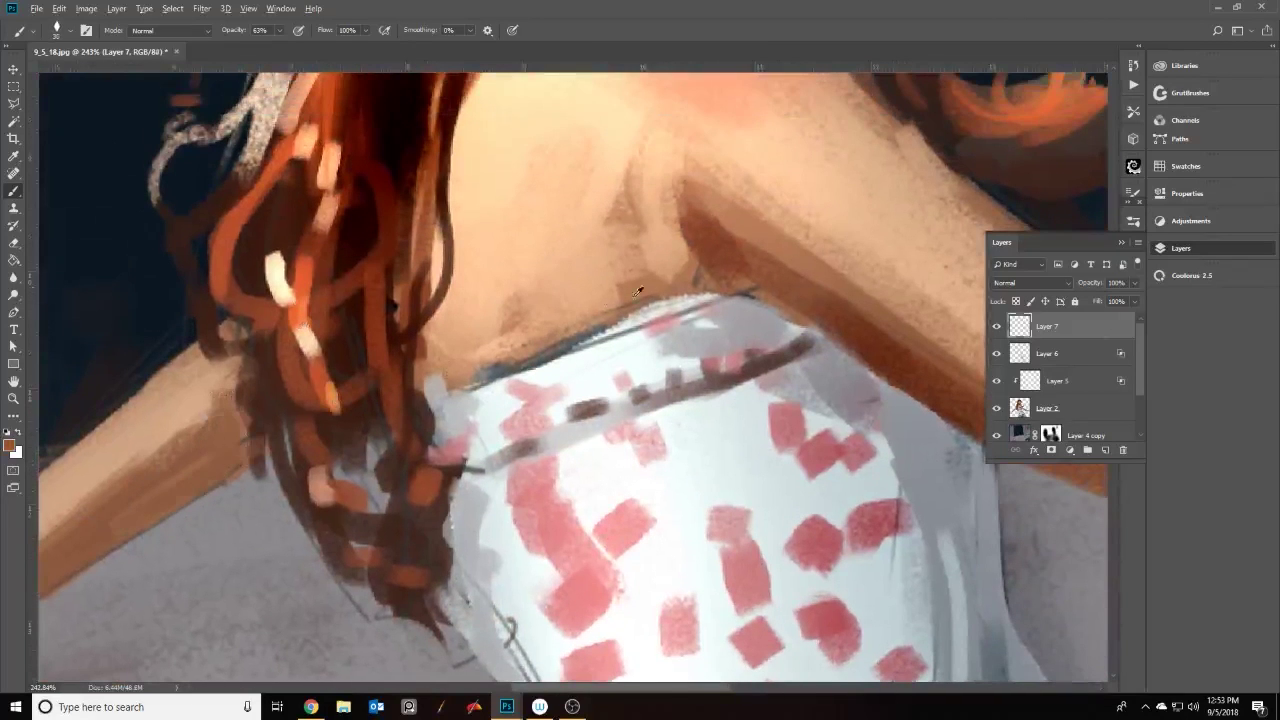
{"action": "scroll", "coordinate": [241, 461], "scroll_direction": "down", "scroll_amount": 5}
{"action": "key", "text": "z"}
{"action": "mouse_move", "coordinate": [900, 437]}
{"action": "left_mouse_down"}
{"action": "mouse_move", "coordinate": [669, 437]}
{"action": "mouse_move", "coordinate": [700, 437]}
{"action": "left_mouse_up"}
{"action": "key", "text": "b"}
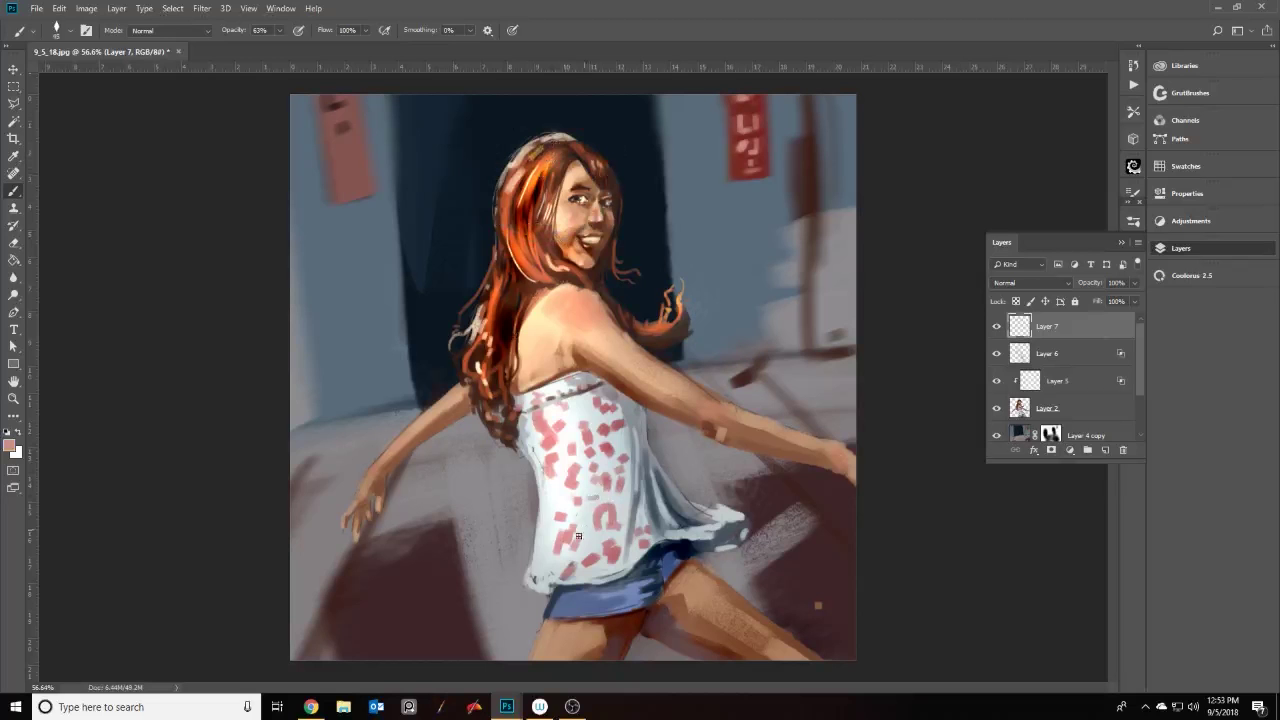
{"action": "key", "text": "Return"}
{"action": "scroll", "coordinate": [551, 634], "scroll_direction": "down", "scroll_amount": 4}
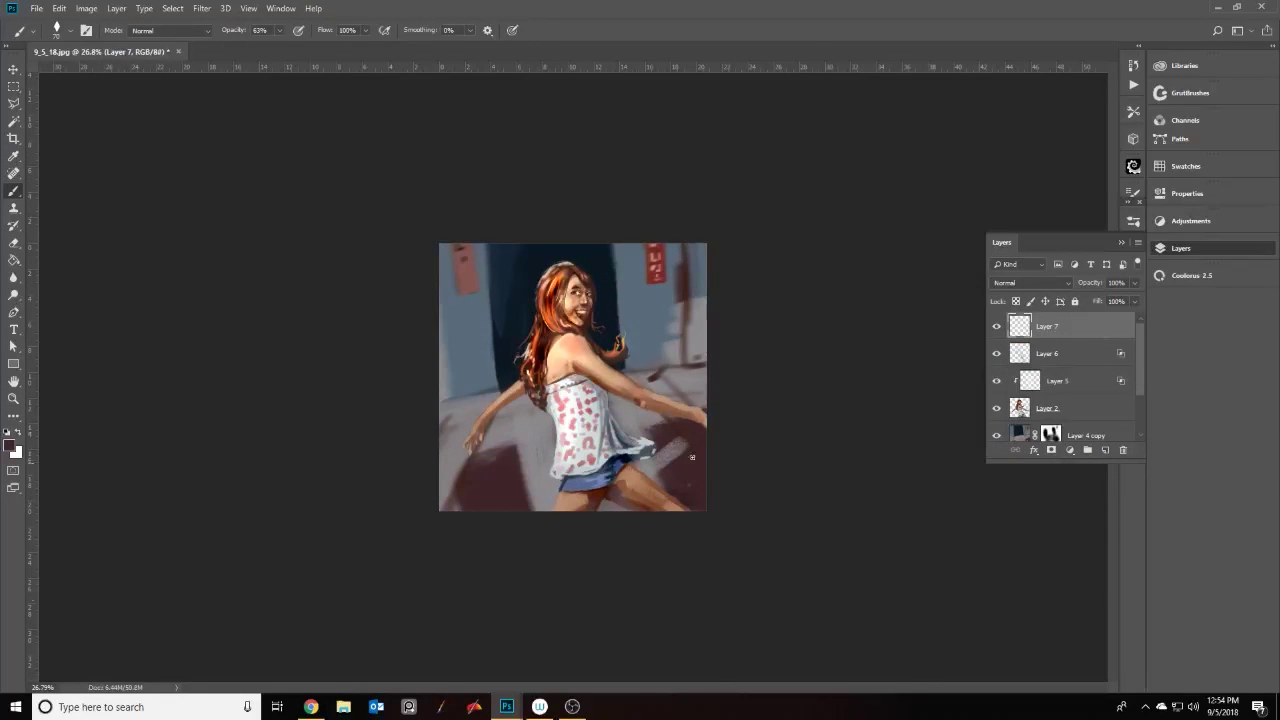